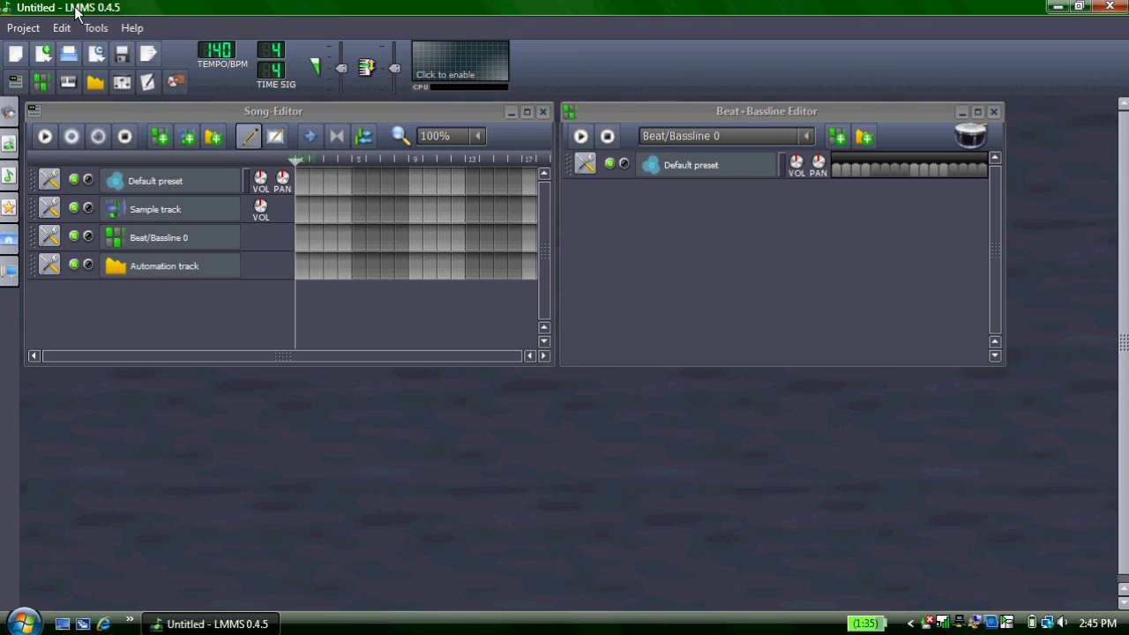
Step: Open the My samples browser, raise the volume, and expand the instruments folder
{"action": "left_click", "coordinate": [10, 177]}
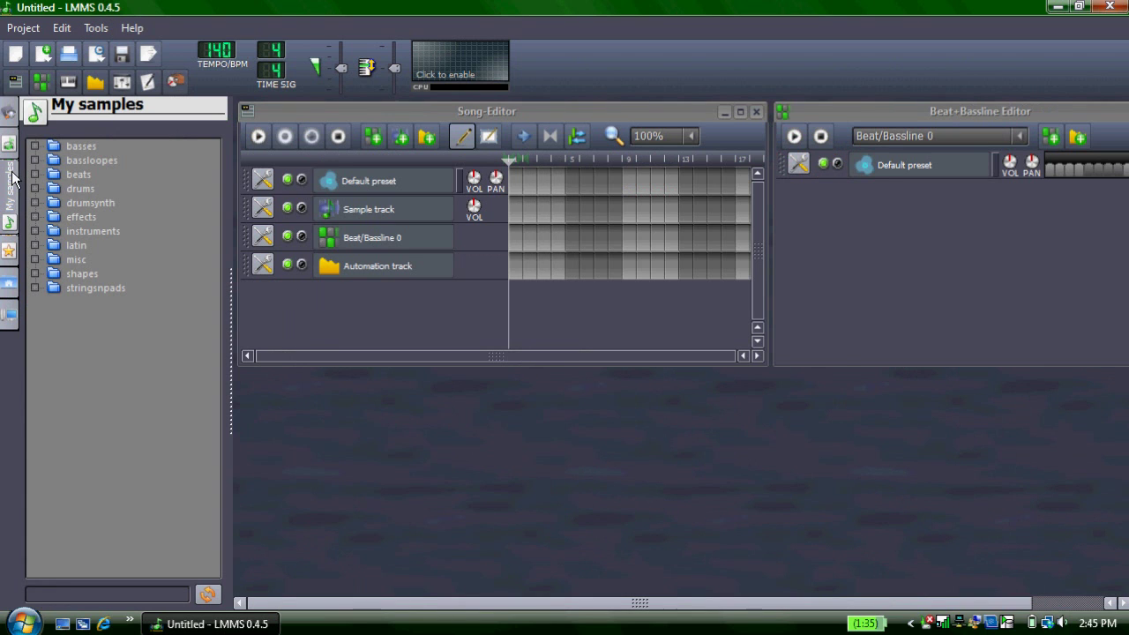
{"action": "key", "text": "XF86AudioRaiseVolume"}
{"action": "key", "text": "XF86AudioRaiseVolume"}
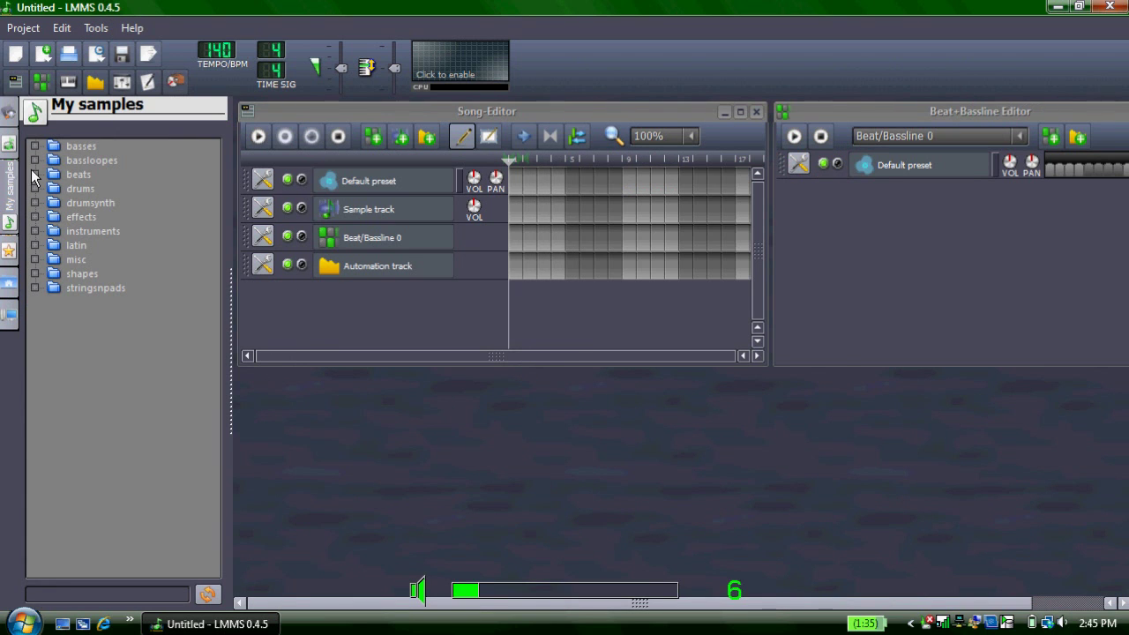
{"action": "key", "text": "XF86AudioRaiseVolume"}
{"action": "key", "text": "XF86AudioRaiseVolume"}
{"action": "key", "text": "XF86AudioRaiseVolume"}
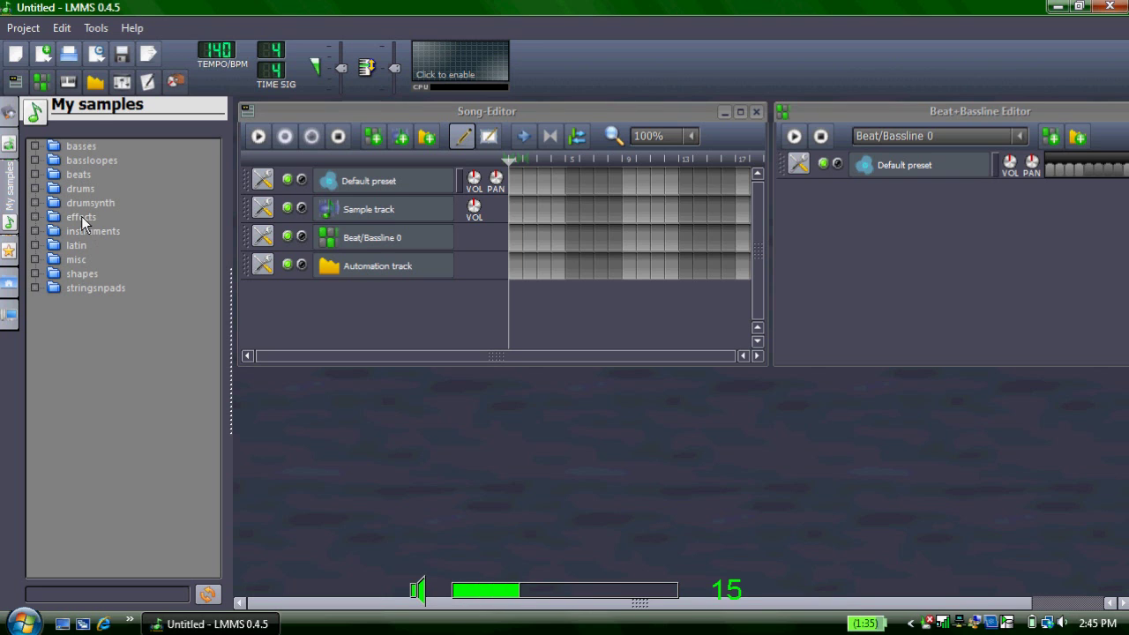
{"action": "left_click", "coordinate": [34, 230]}
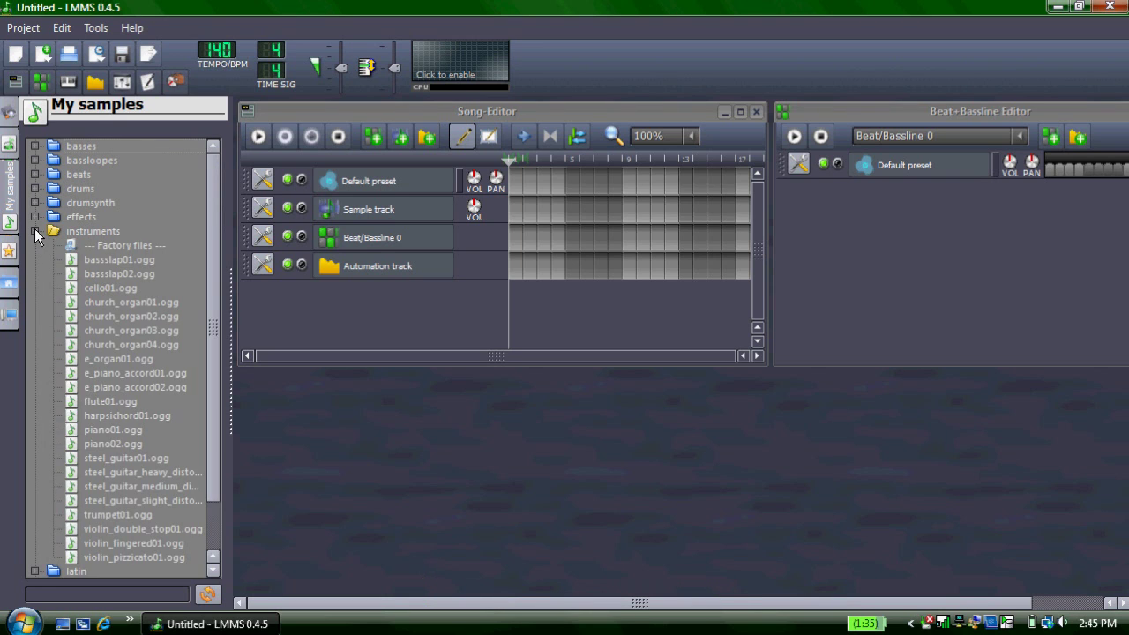
Step: Preview the bassslap01.ogg, cello01.ogg and flute01.ogg samples
{"action": "left_click", "coordinate": [117, 260]}
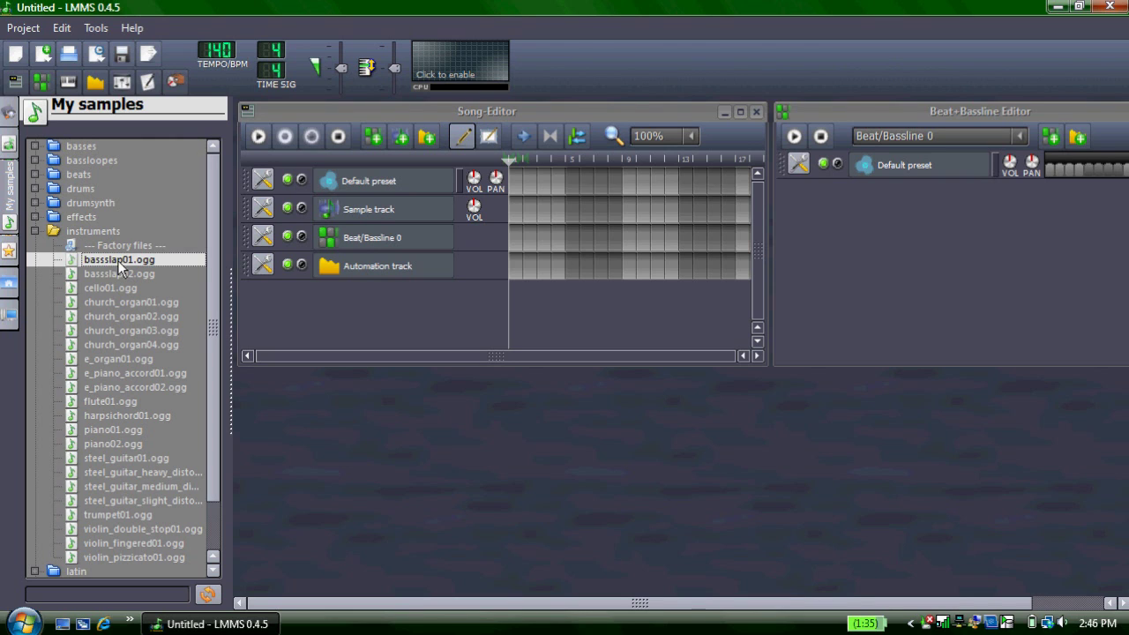
{"action": "left_click", "coordinate": [117, 285]}
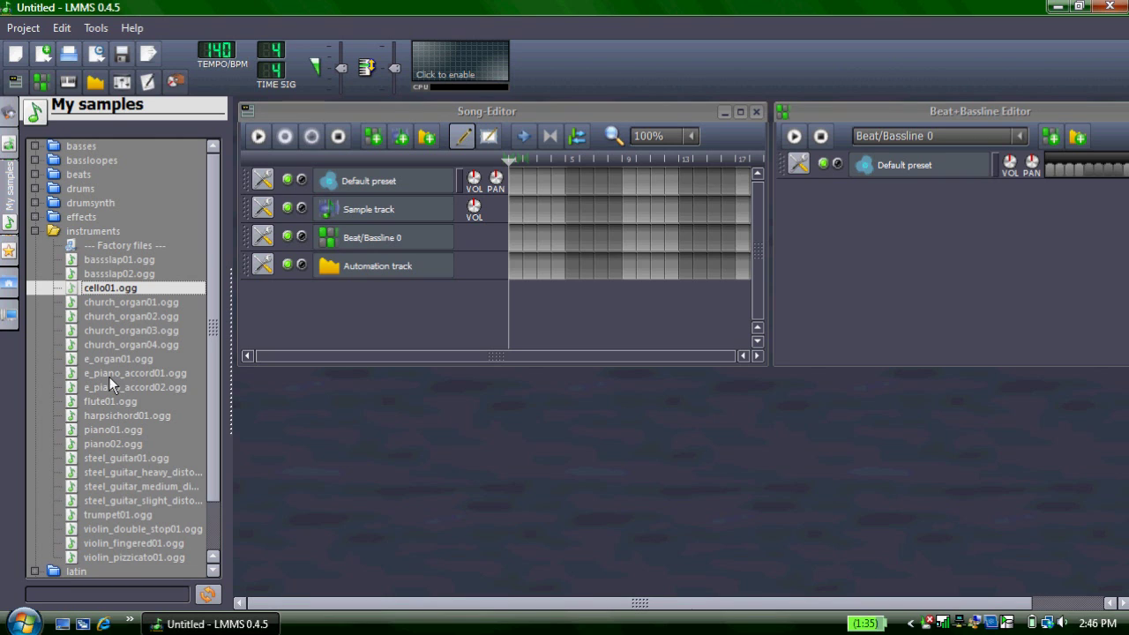
{"action": "left_click", "coordinate": [108, 401]}
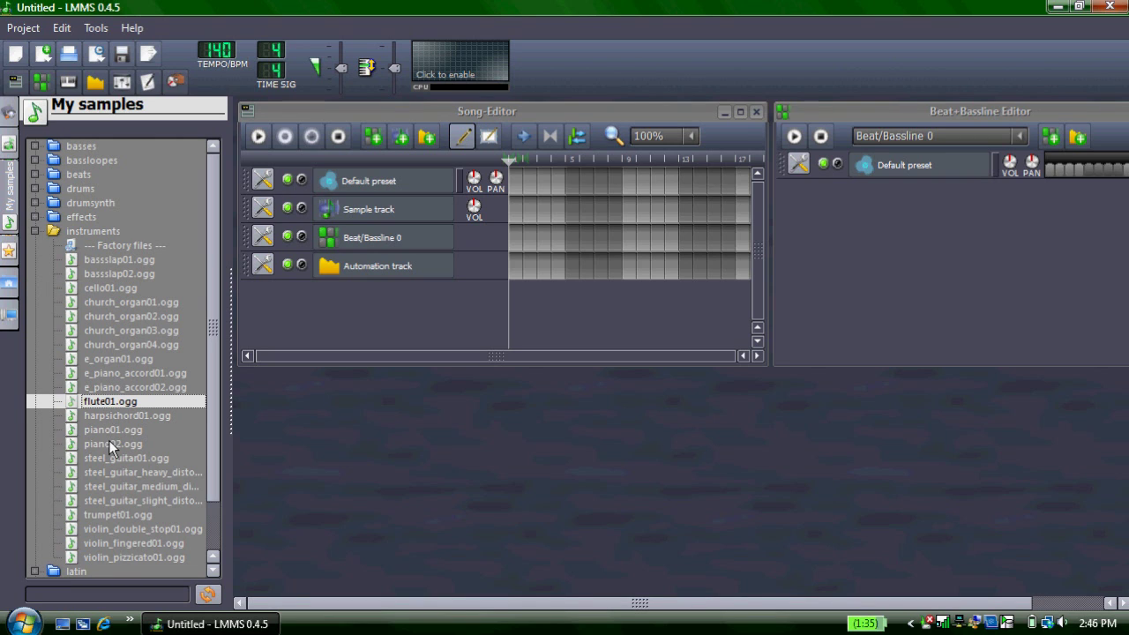
Step: Add piano02.ogg as a new song track with an empty clip at bar one, opened for note editing
{"action": "left_click_drag", "start_coordinate": [108, 441], "coordinate": [278, 298]}
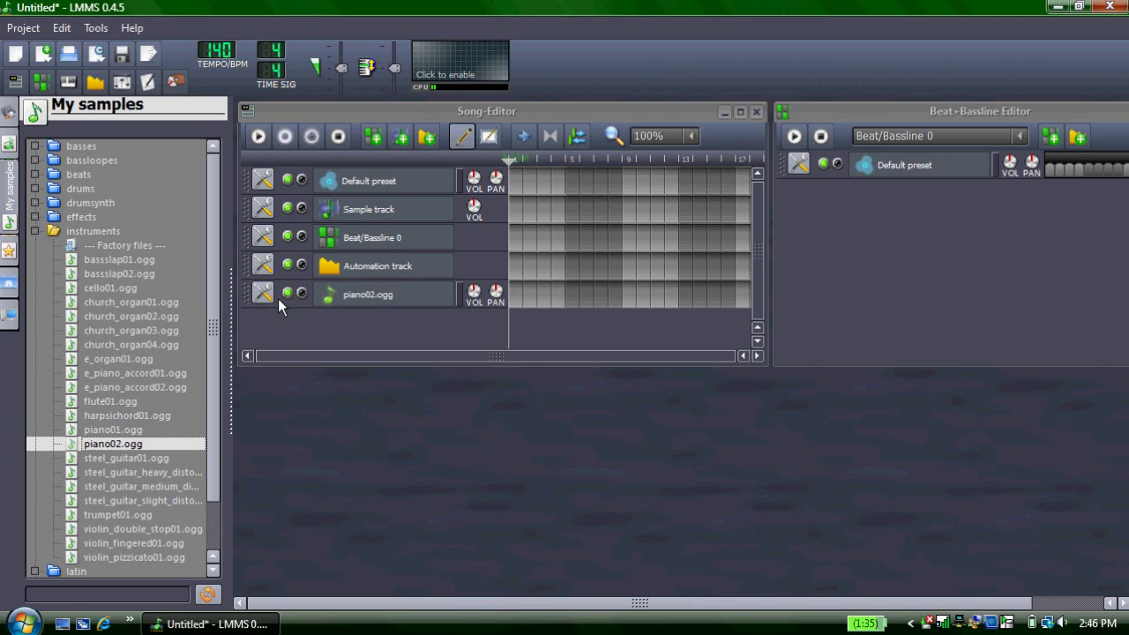
{"action": "left_click", "coordinate": [515, 294]}
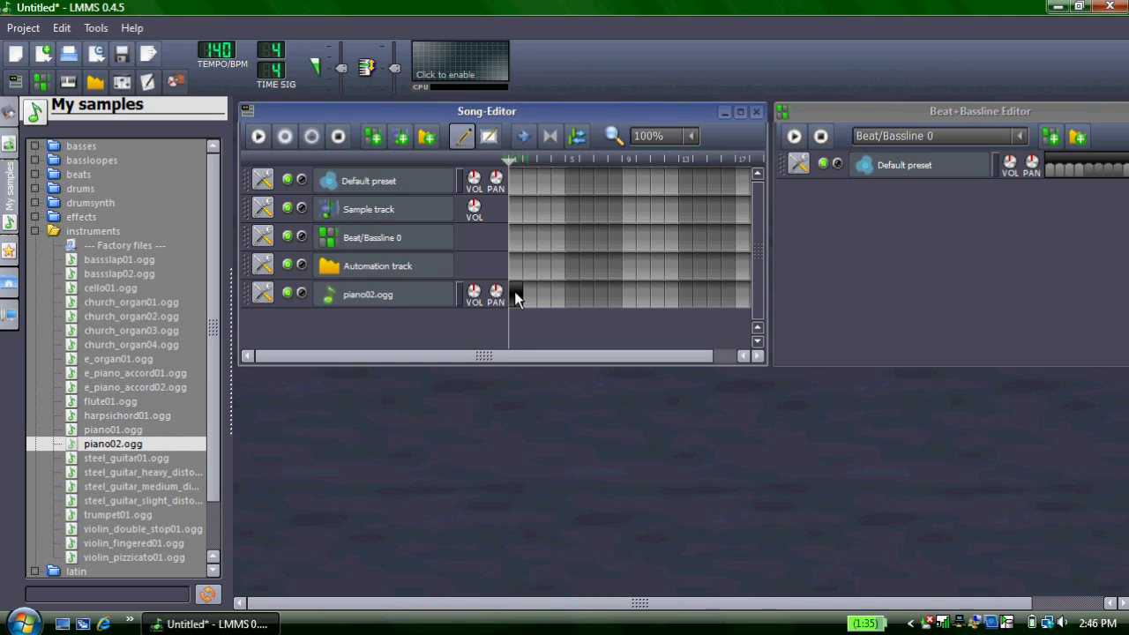
{"action": "right_click", "coordinate": [514, 291]}
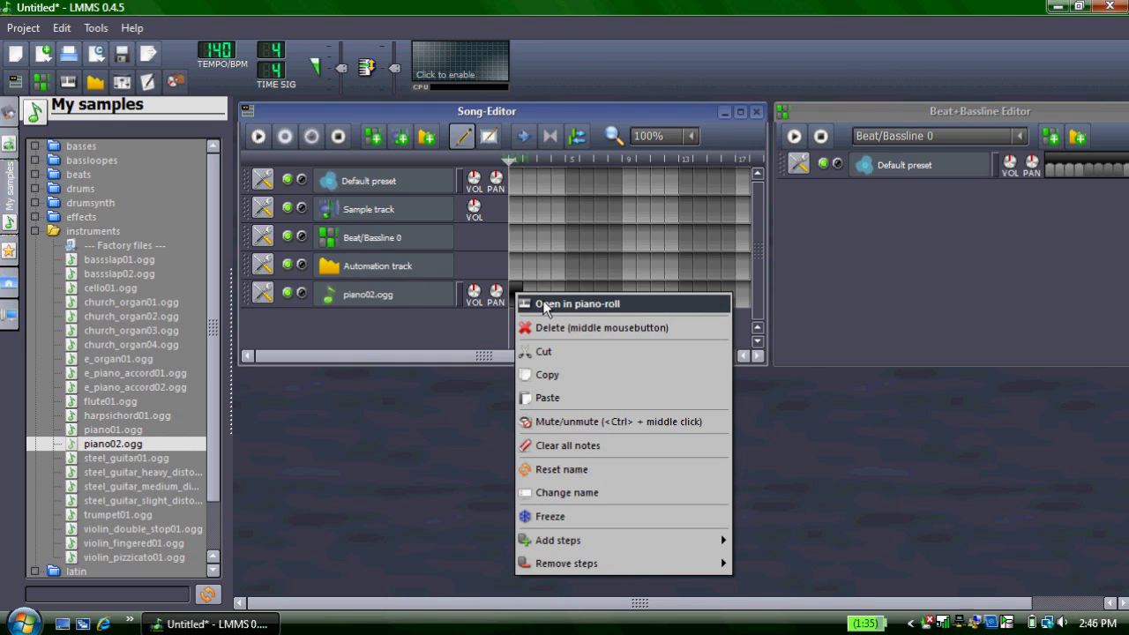
{"action": "left_click", "coordinate": [544, 302]}
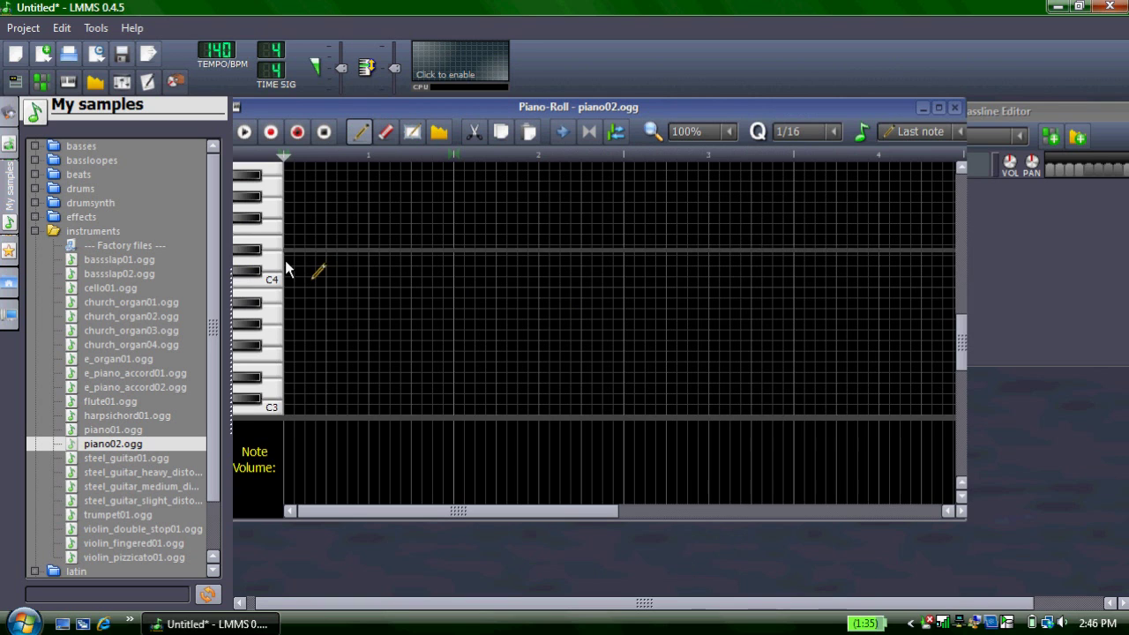
Step: Maximize the Piano-Roll and draw the first two melody notes from C6, lengthening the first
{"action": "double_click", "coordinate": [364, 105]}
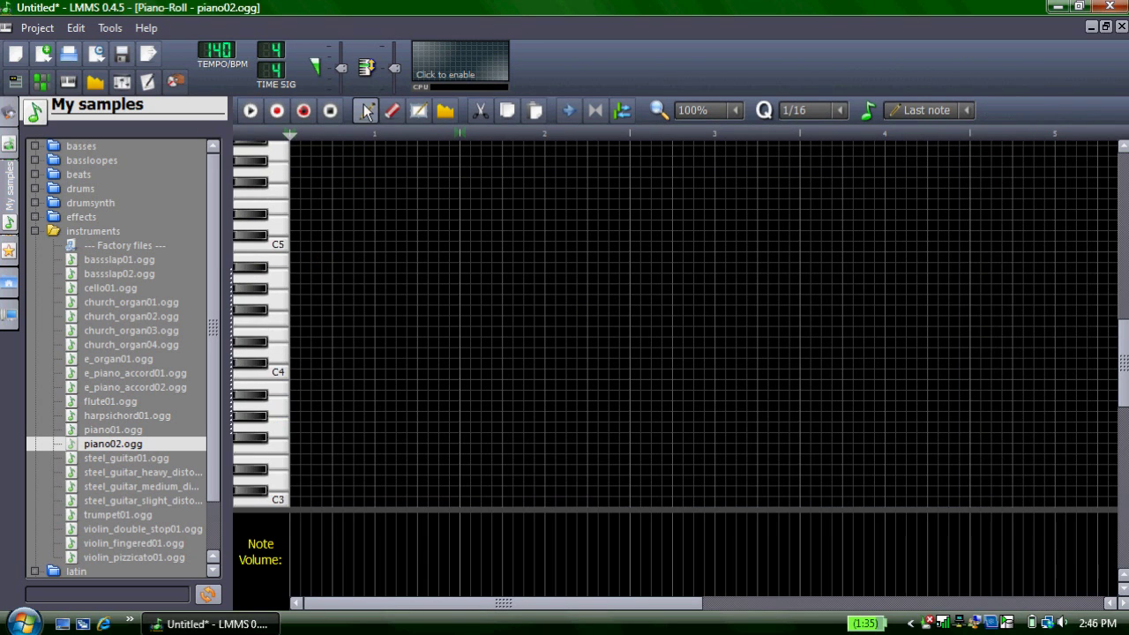
{"action": "left_click", "coordinate": [295, 246]}
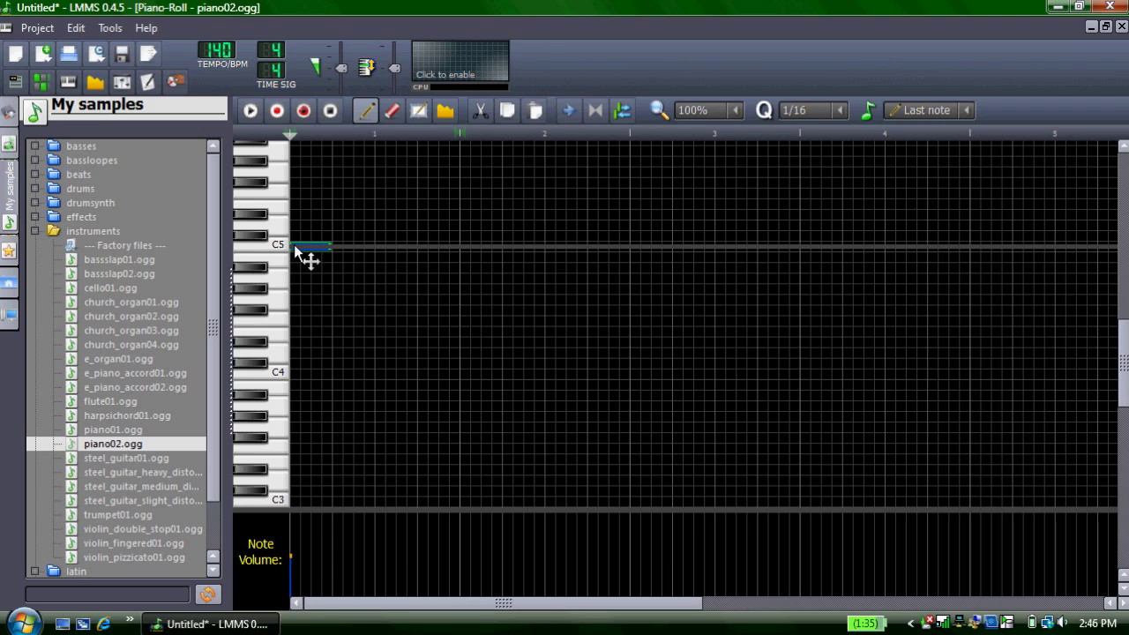
{"action": "left_click_drag", "start_coordinate": [332, 245], "coordinate": [377, 244]}
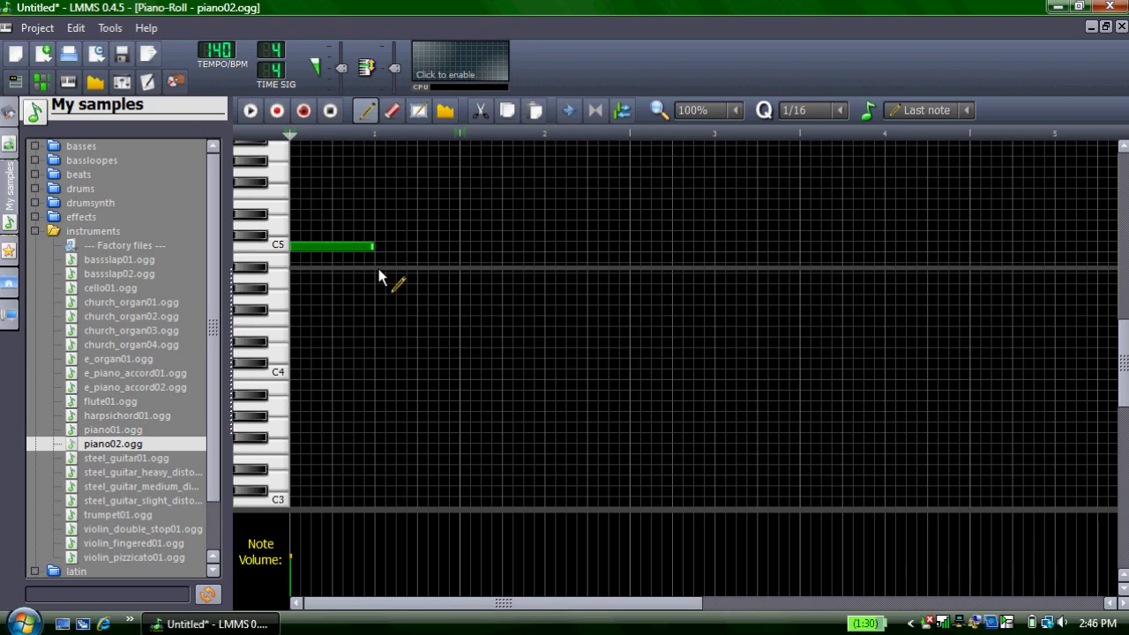
{"action": "left_click", "coordinate": [378, 268]}
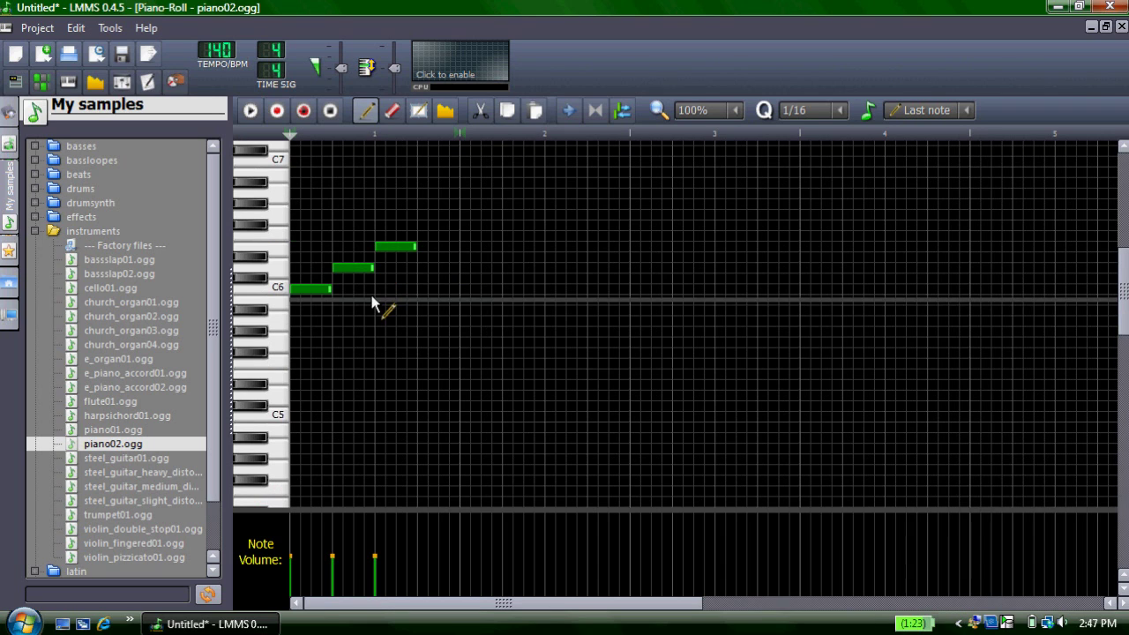
Step: Play back the notes, return the playhead to the start, and add a fourth, higher note
{"action": "left_click", "coordinate": [251, 111]}
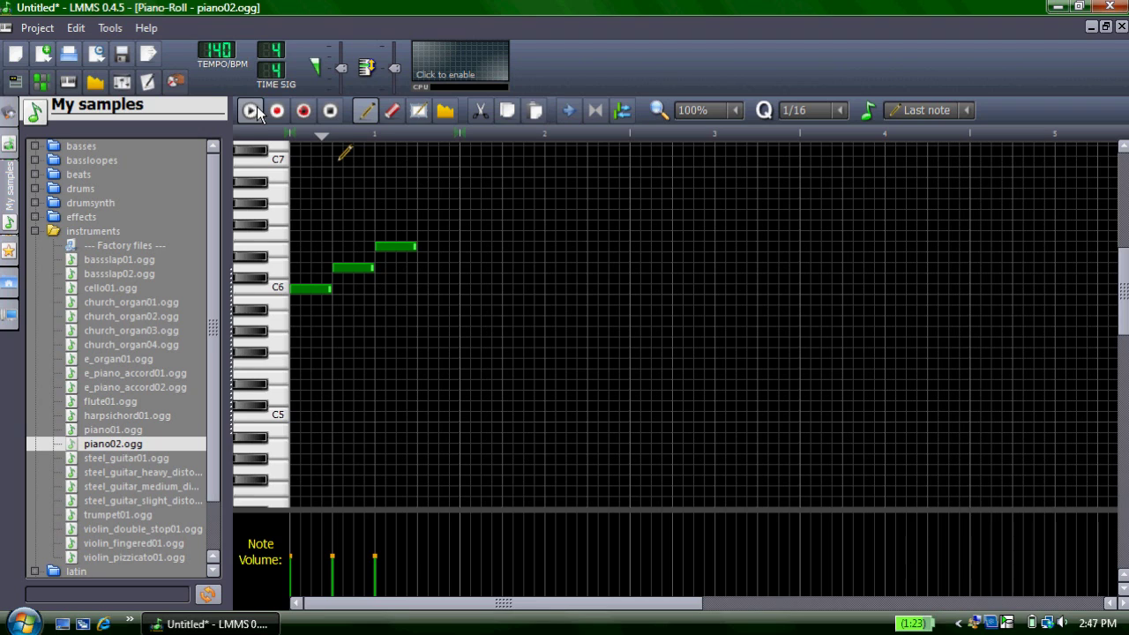
{"action": "left_click", "coordinate": [251, 110]}
{"action": "left_click", "coordinate": [321, 138]}
{"action": "left_click_drag", "start_coordinate": [321, 141], "coordinate": [291, 141]}
{"action": "left_click", "coordinate": [424, 235]}
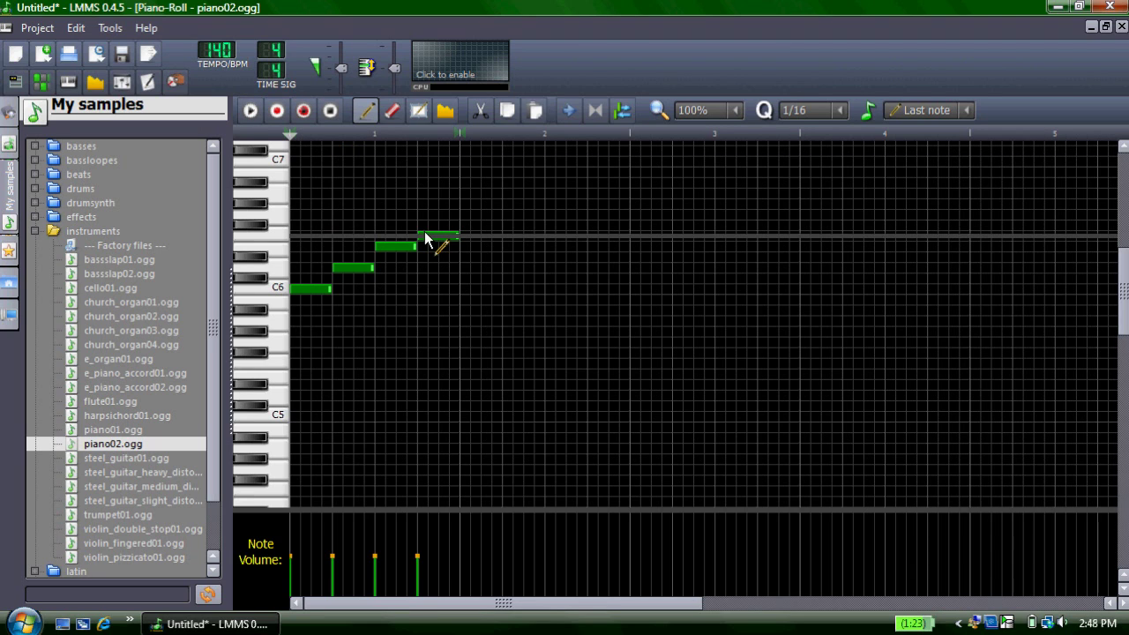
Step: Delete the fourth note, set the tempo to 123 BPM keeping 4 beats per bar, and close the Piano-Roll
{"action": "right_click", "coordinate": [428, 236]}
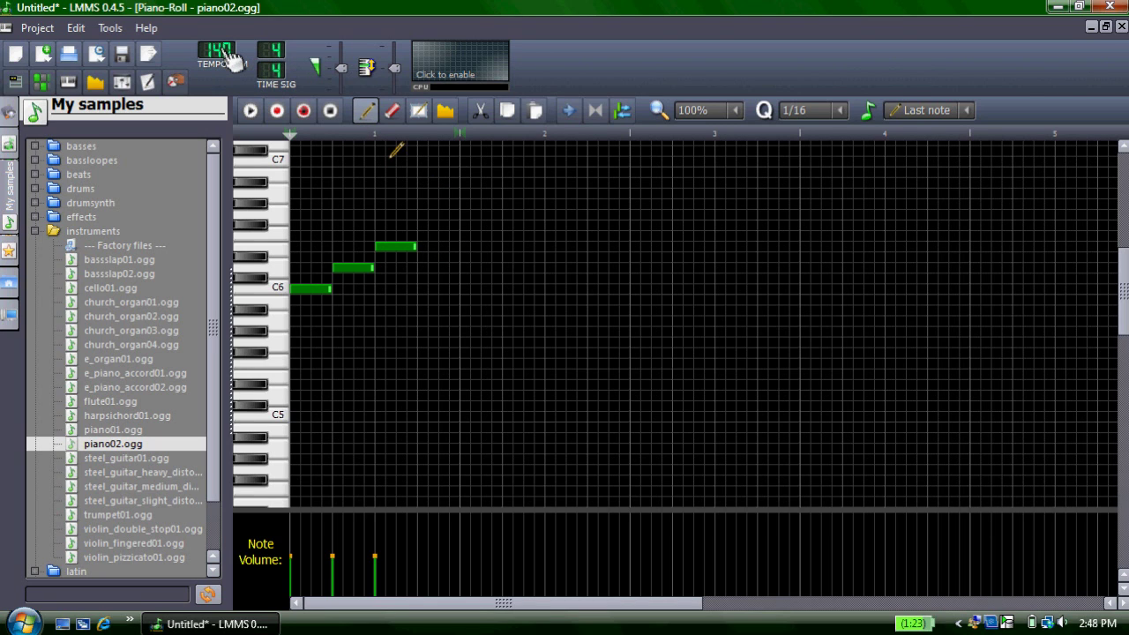
{"action": "left_click_drag", "start_coordinate": [231, 60], "coordinate": [231, 84]}
{"action": "left_click_drag", "start_coordinate": [278, 55], "coordinate": [278, 55]}
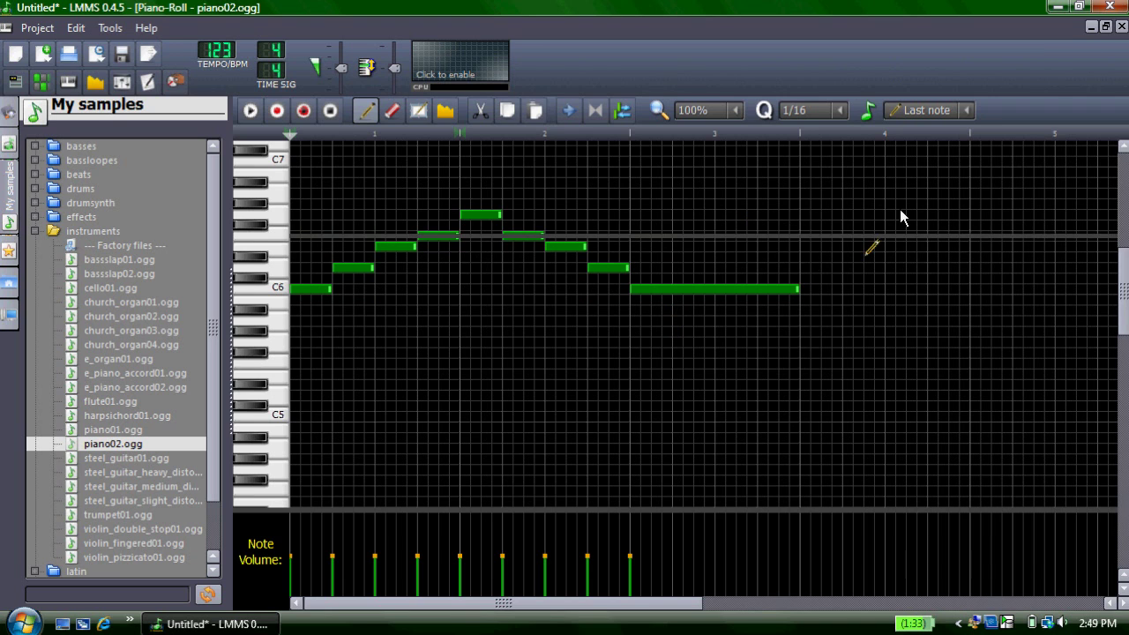
{"action": "left_click", "coordinate": [1121, 27]}
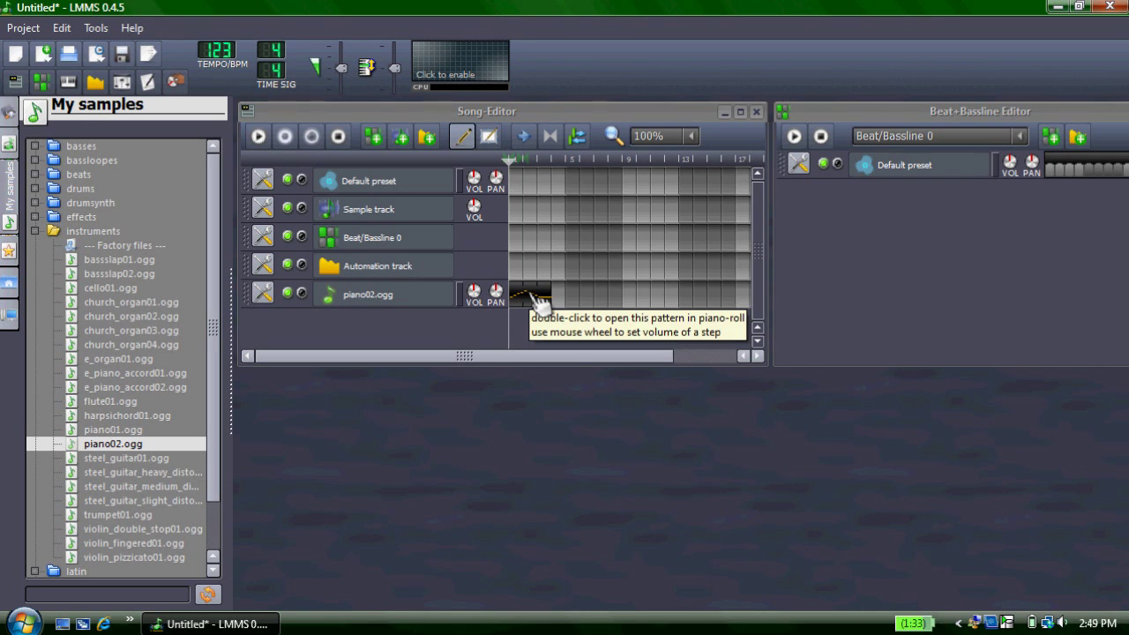
{"action": "left_click_drag", "start_coordinate": [536, 300], "coordinate": [583, 295]}
{"action": "right_click", "coordinate": [575, 295]}
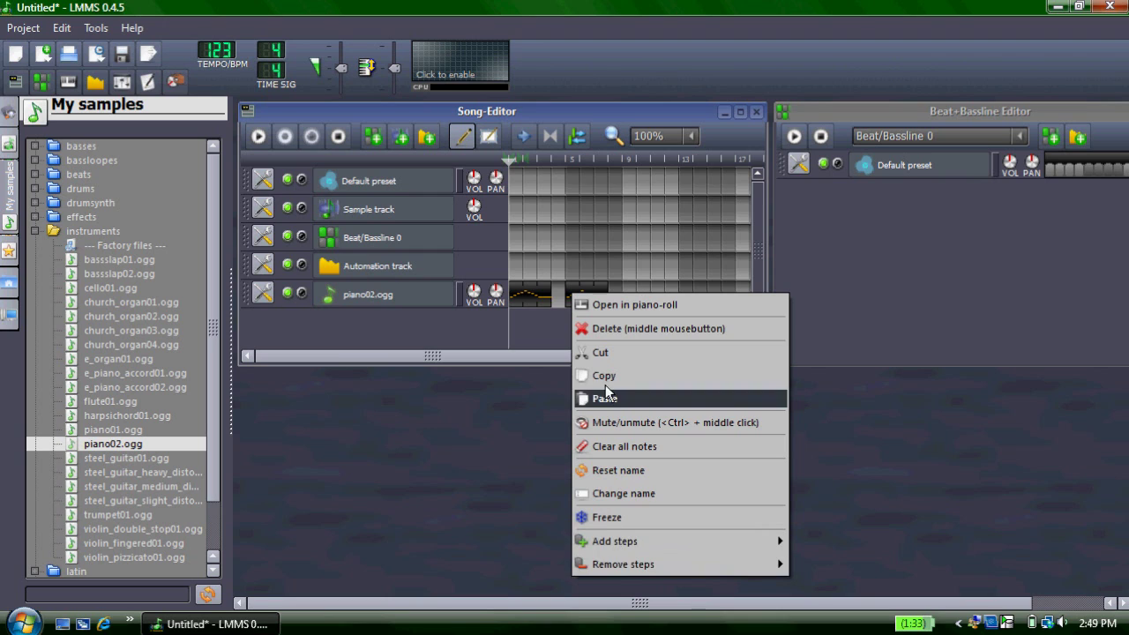
{"action": "left_click", "coordinate": [607, 330]}
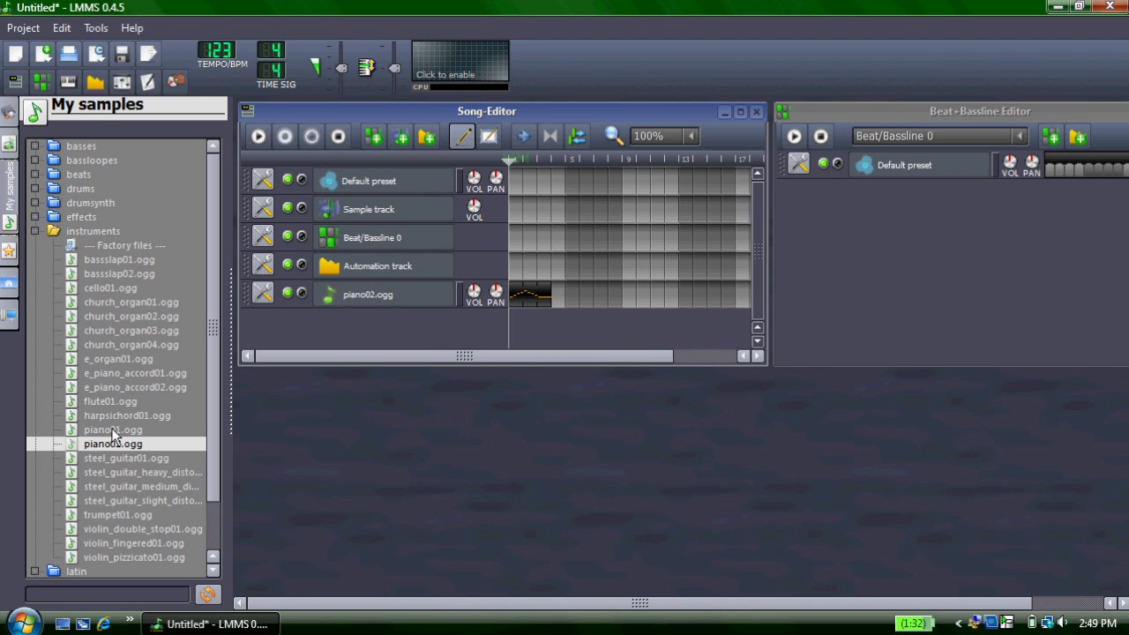
{"action": "left_click", "coordinate": [33, 229]}
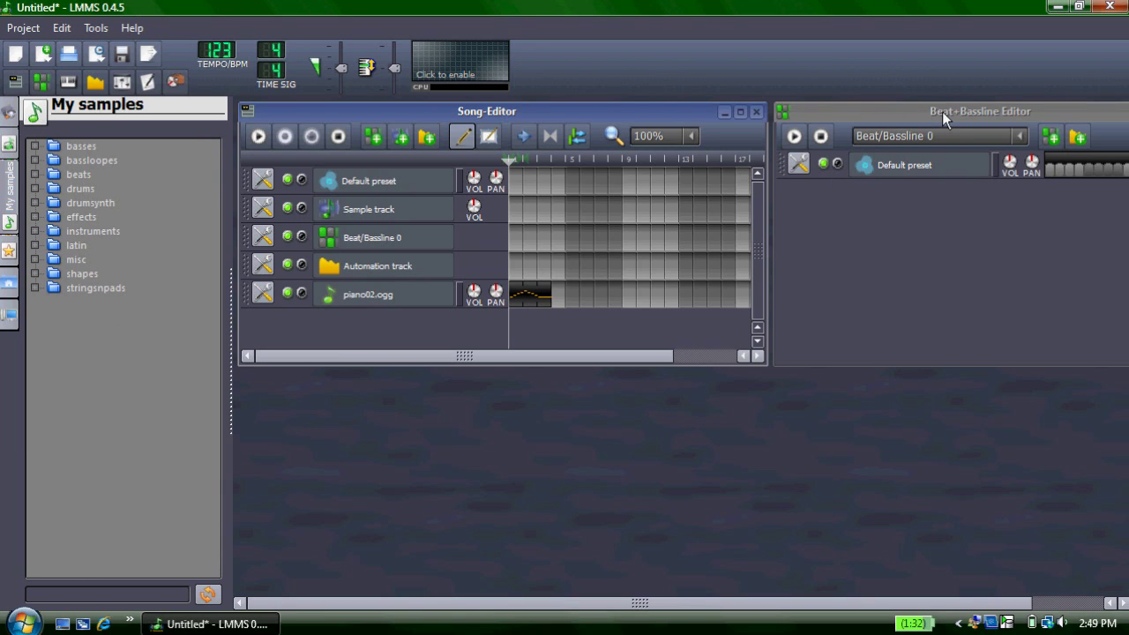
Step: Preview 909beat01.ogg from the beats folder and add it as a track in the Beat+Bassline Editor
{"action": "left_click_drag", "start_coordinate": [942, 111], "coordinate": [855, 117]}
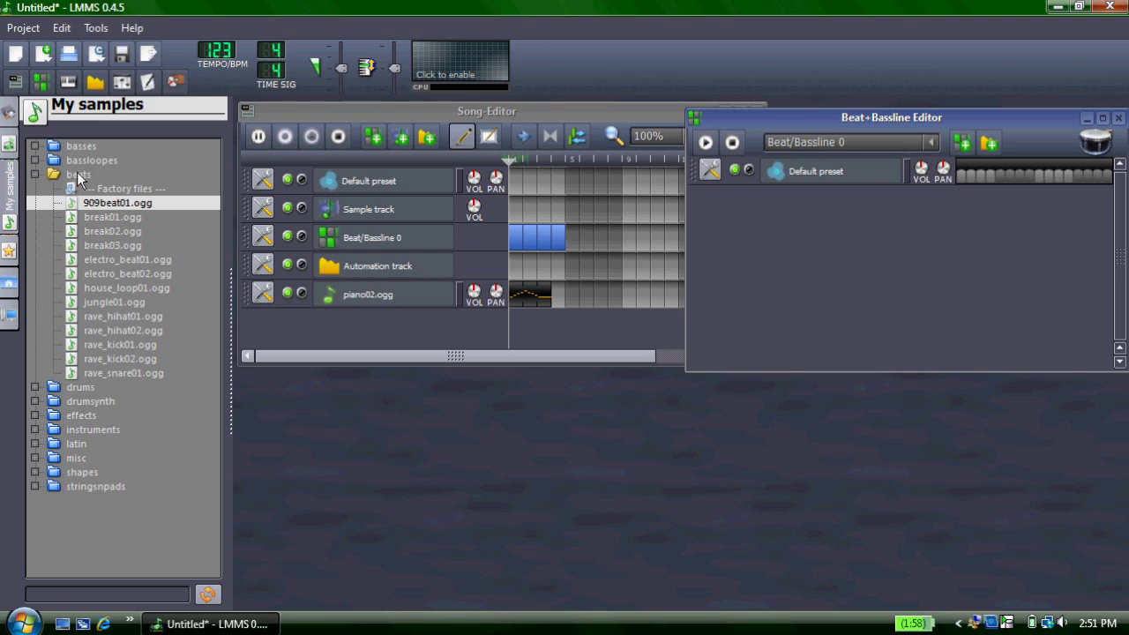
{"action": "left_click", "coordinate": [106, 205]}
{"action": "key", "text": "XF86AudioRaiseVolume"}
{"action": "key", "text": "XF86AudioRaiseVolume"}
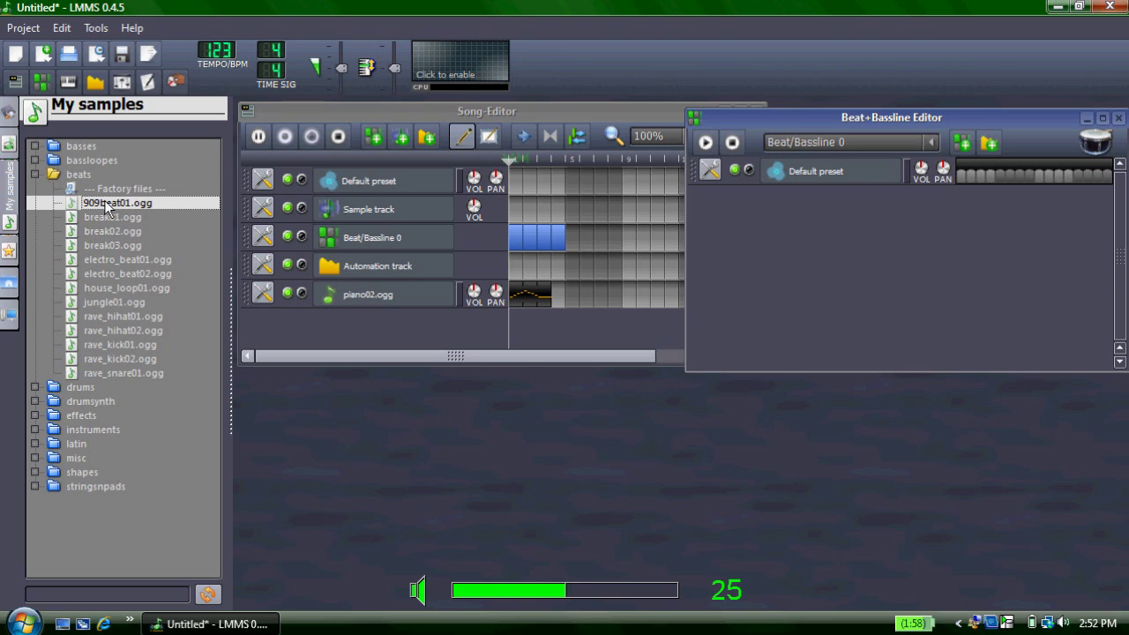
{"action": "left_click_drag", "start_coordinate": [106, 207], "coordinate": [718, 204]}
Step: Switch on the first step of the 909beat01.ogg track and stop the pattern preview
{"action": "left_click", "coordinate": [710, 199]}
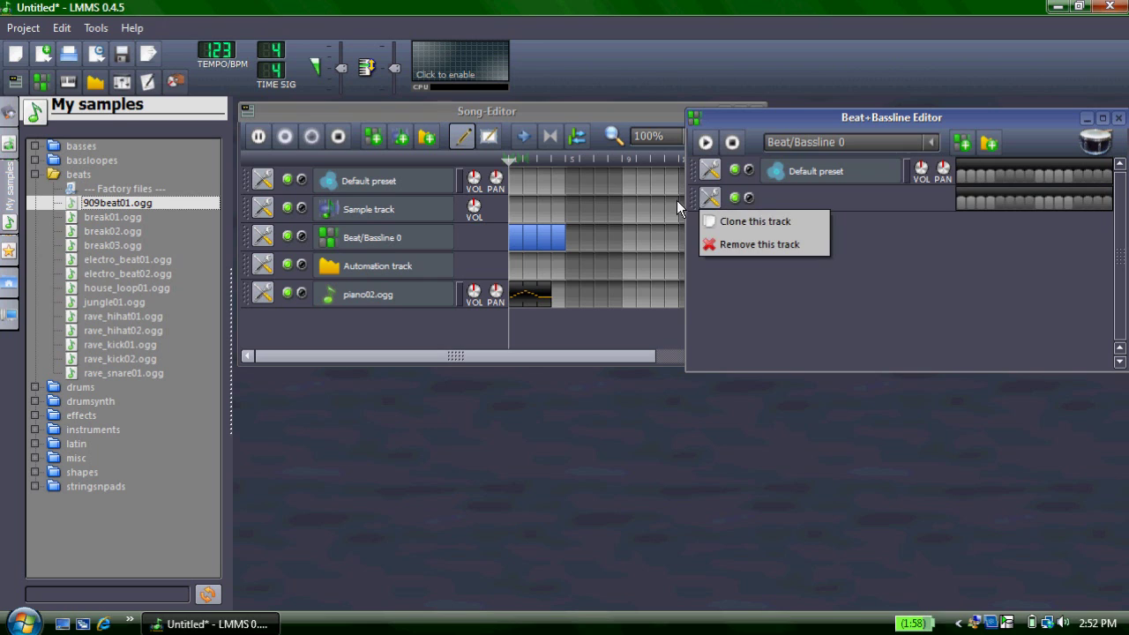
{"action": "left_click", "coordinate": [840, 230]}
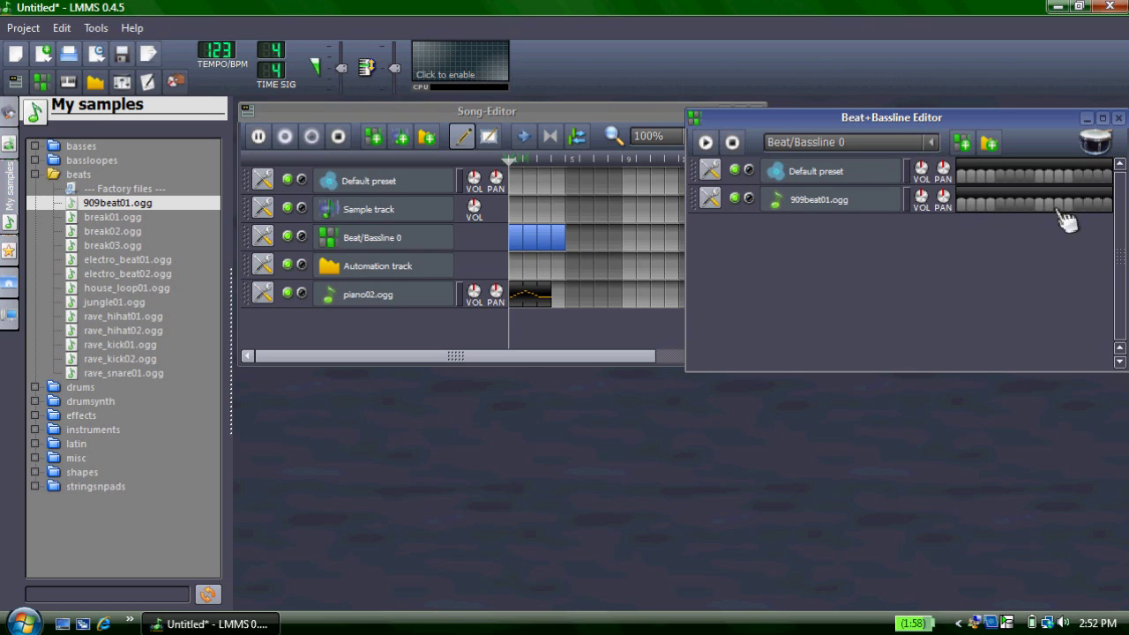
{"action": "left_click", "coordinate": [962, 206]}
{"action": "left_click", "coordinate": [706, 142]}
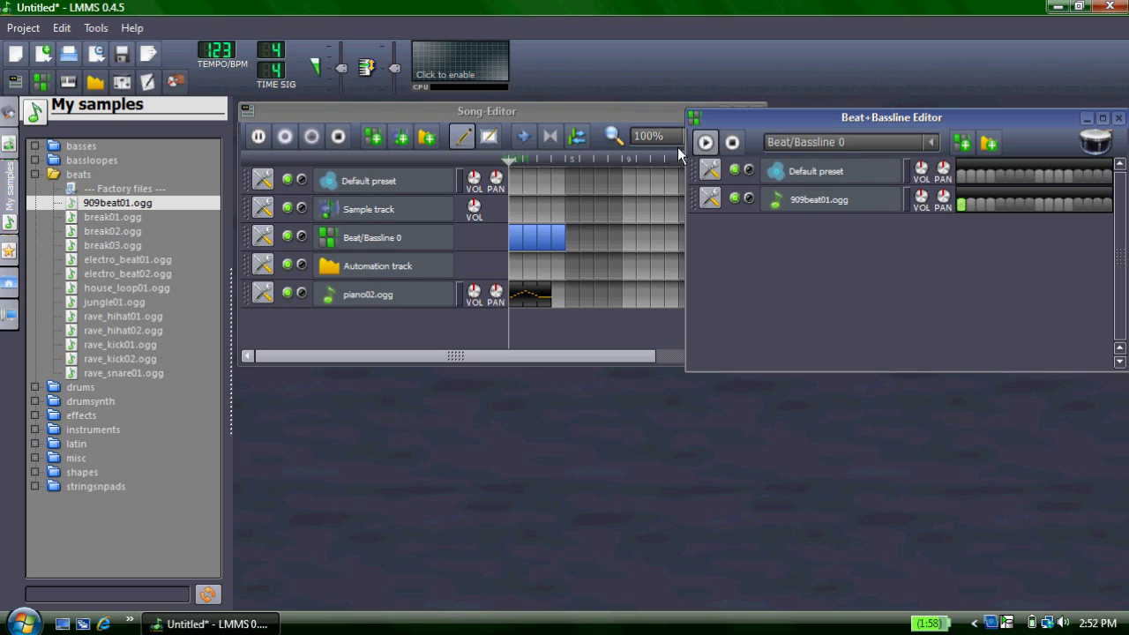
{"action": "left_click", "coordinate": [567, 247]}
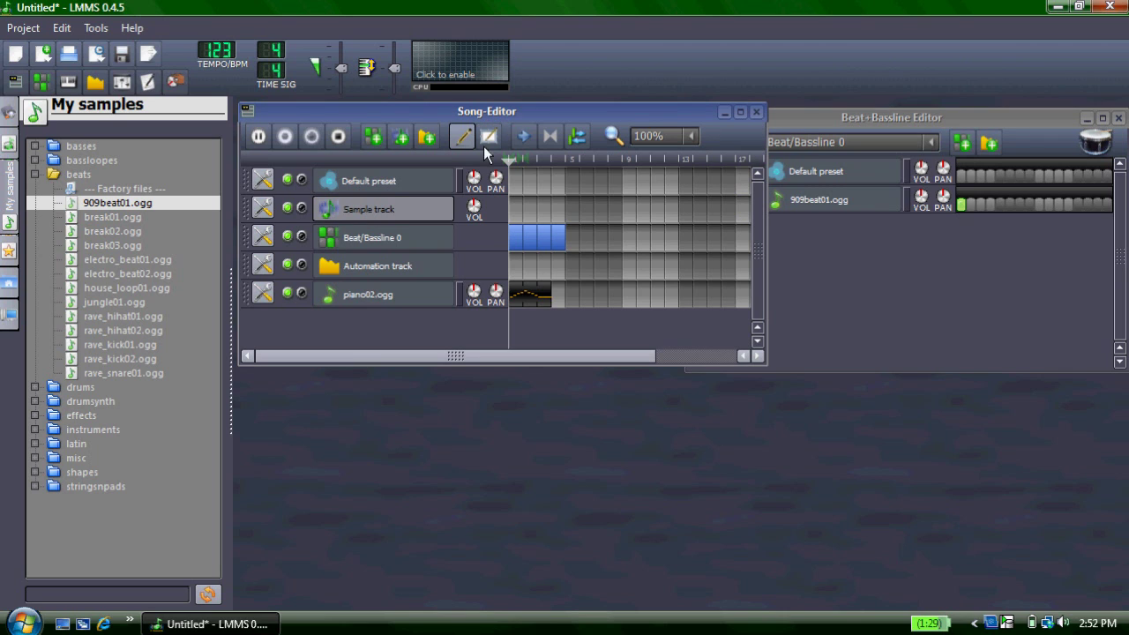
Step: Extend the Beat/Bassline 0 block one bar right in the song timeline and play the song
{"action": "left_click_drag", "start_coordinate": [553, 237], "coordinate": [569, 238]}
{"action": "left_click", "coordinate": [265, 137]}
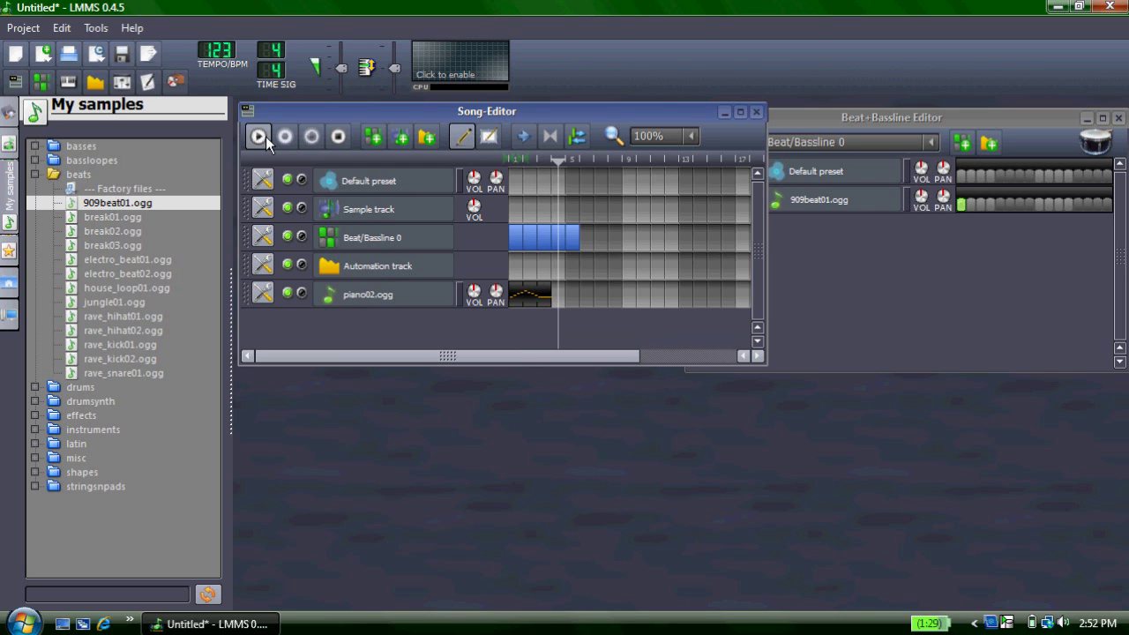
{"action": "left_click", "coordinate": [826, 120]}
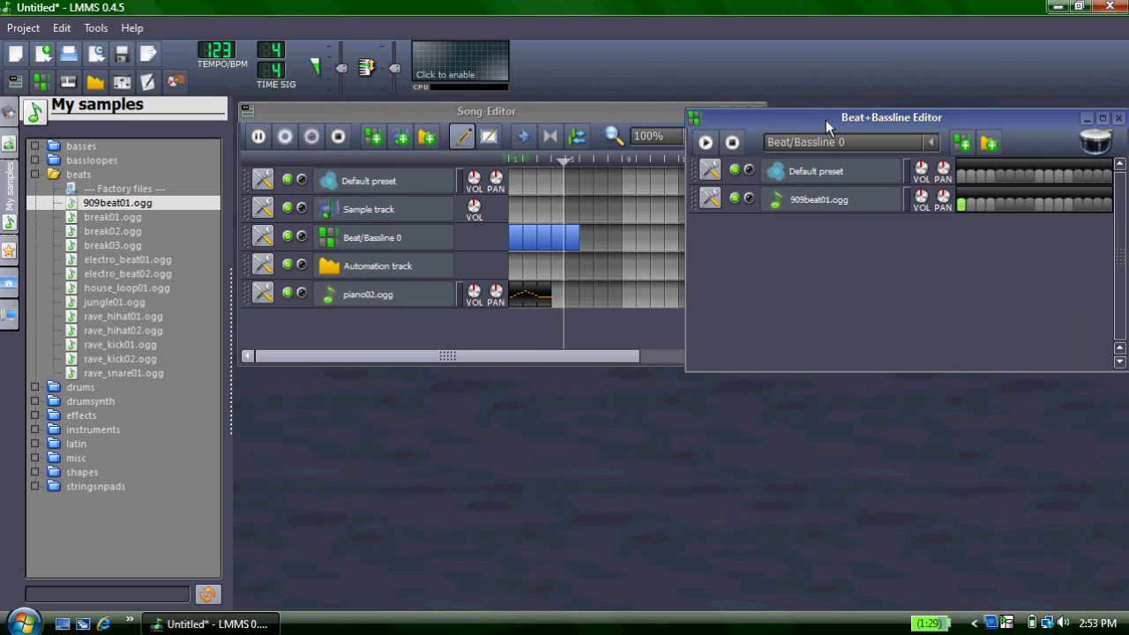
{"action": "left_click", "coordinate": [710, 196]}
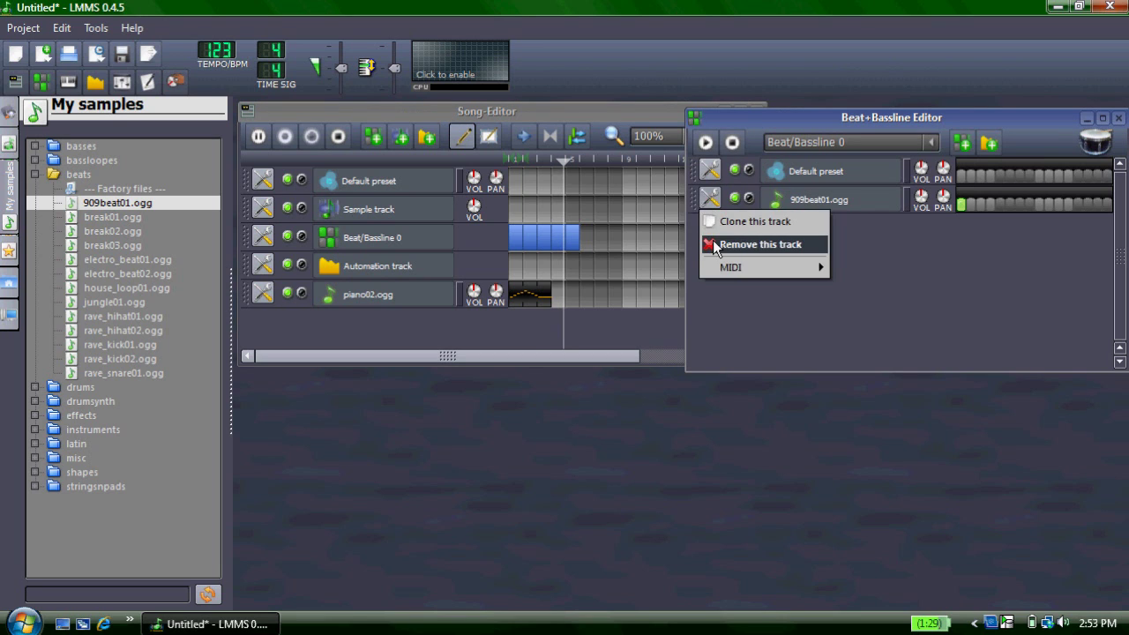
Step: Remove the 909beat01.ogg track and add clap01.ogg from the drums folder to the beat pattern
{"action": "left_click", "coordinate": [715, 245]}
{"action": "left_click", "coordinate": [33, 175]}
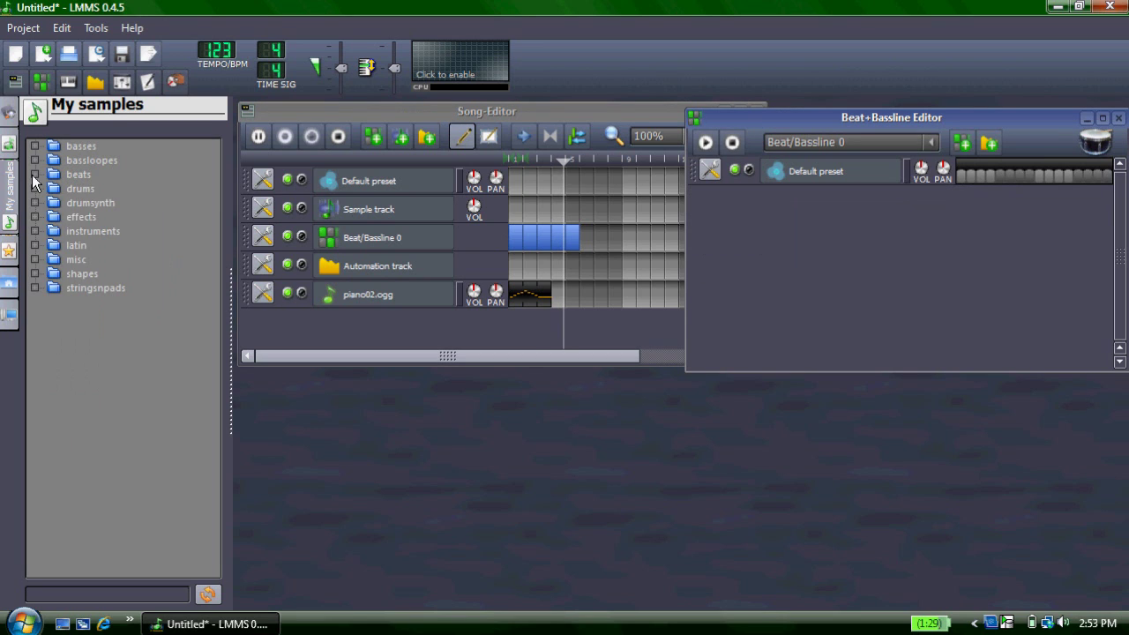
{"action": "left_click", "coordinate": [34, 188]}
{"action": "left_click", "coordinate": [83, 219]}
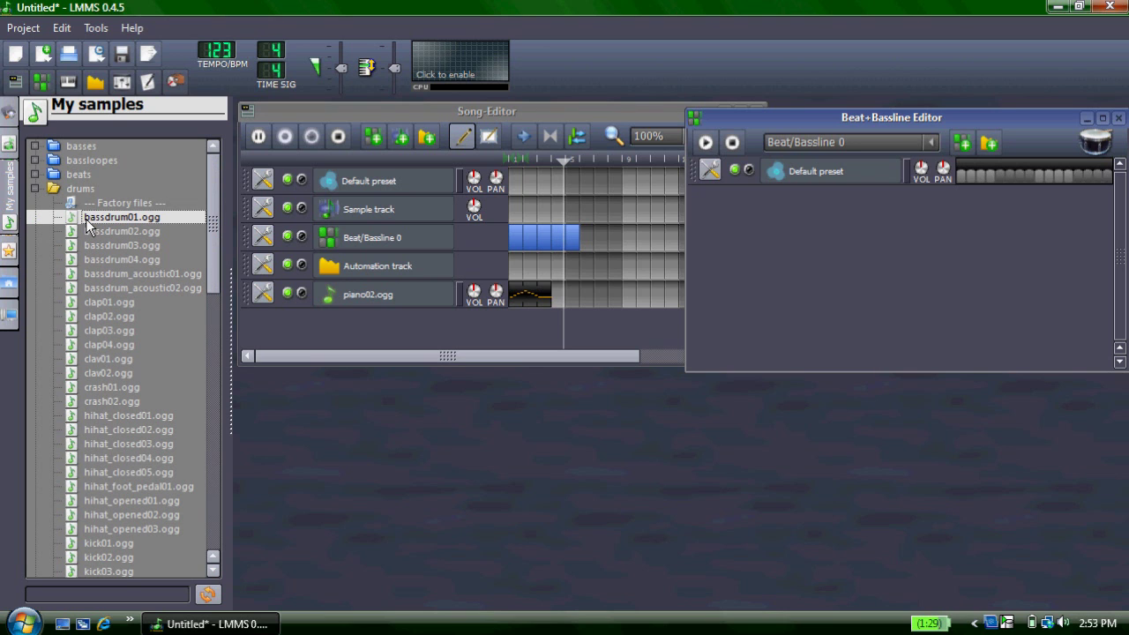
{"action": "left_click_drag", "start_coordinate": [97, 303], "coordinate": [732, 229]}
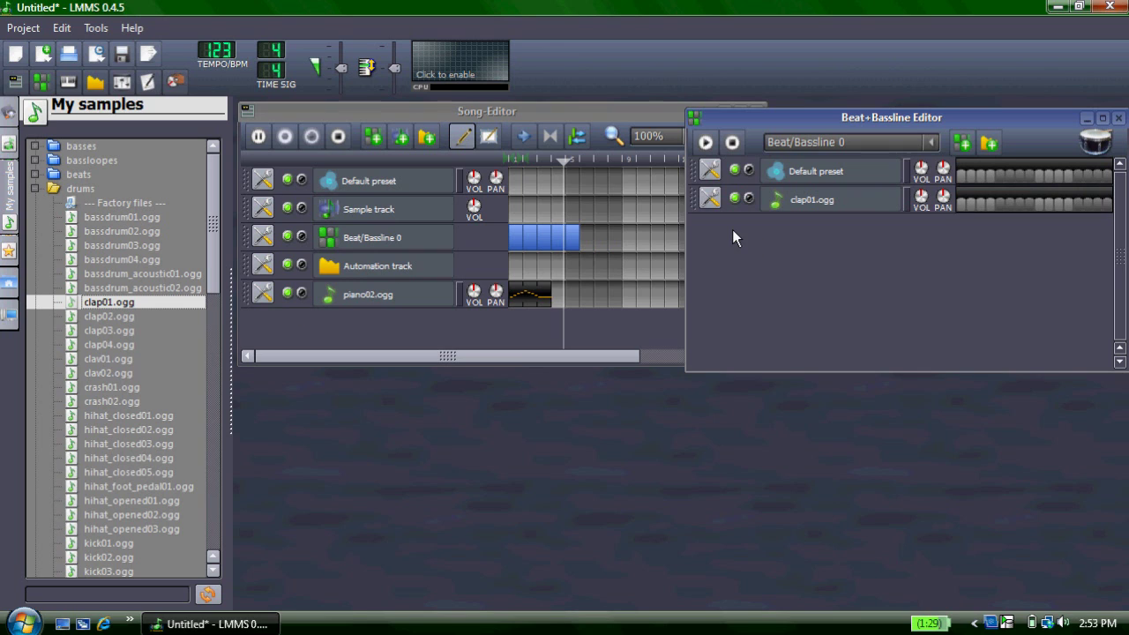
Step: Switch on four clap01.ogg steps and play the pattern to hear the claps
{"action": "left_click", "coordinate": [961, 204]}
{"action": "left_click", "coordinate": [1000, 205]}
{"action": "left_click", "coordinate": [1039, 204]}
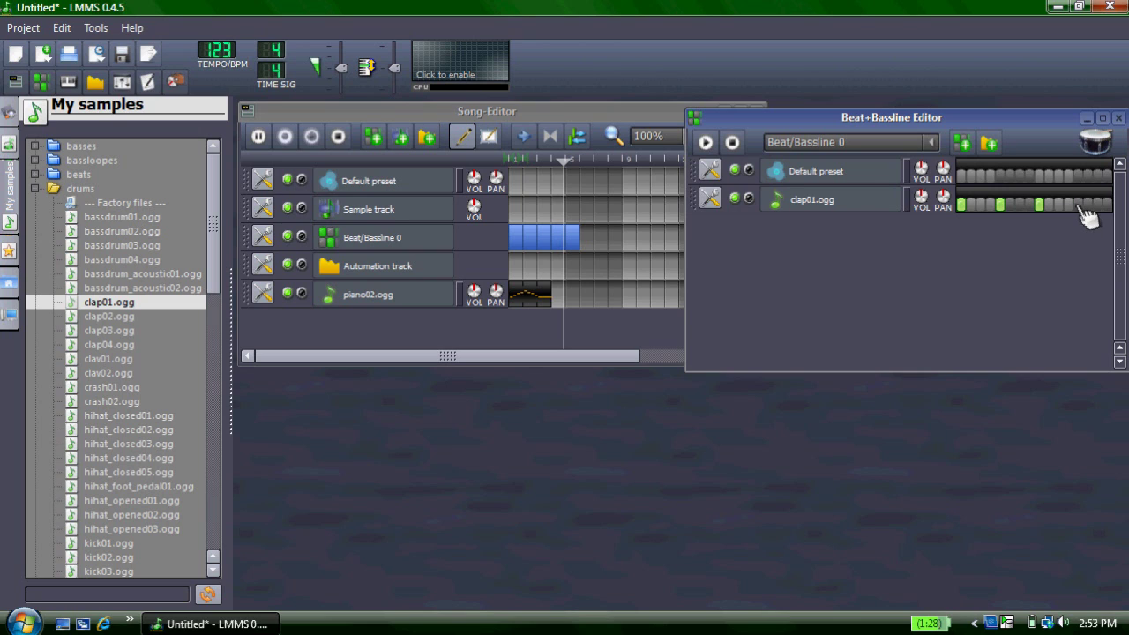
{"action": "left_click", "coordinate": [1068, 205]}
{"action": "left_click", "coordinate": [706, 142]}
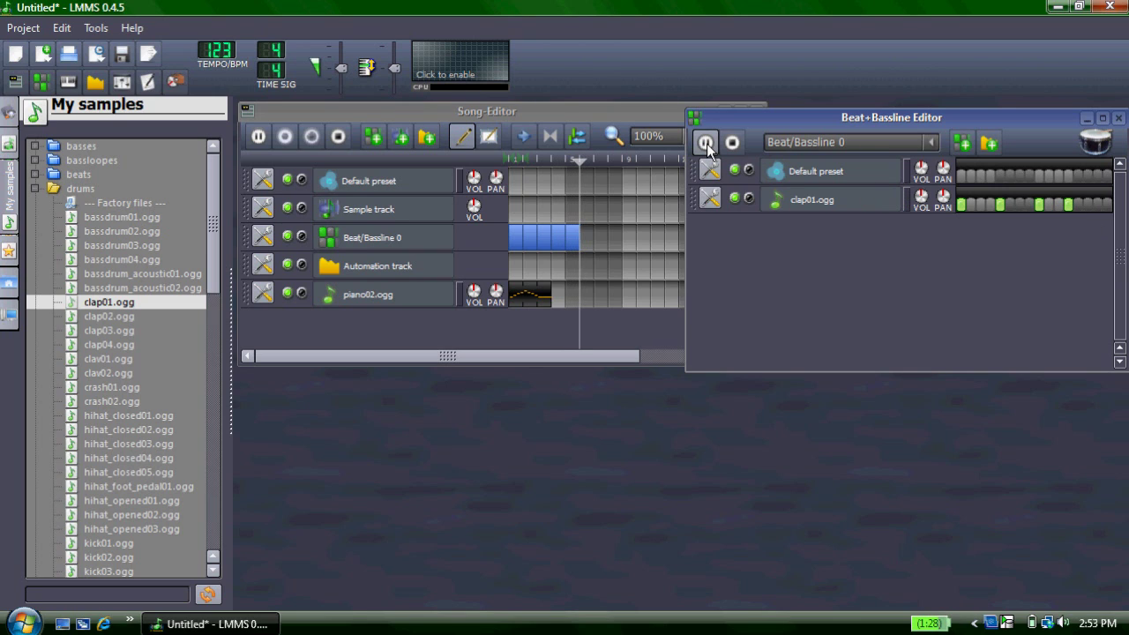
{"action": "left_click", "coordinate": [706, 143]}
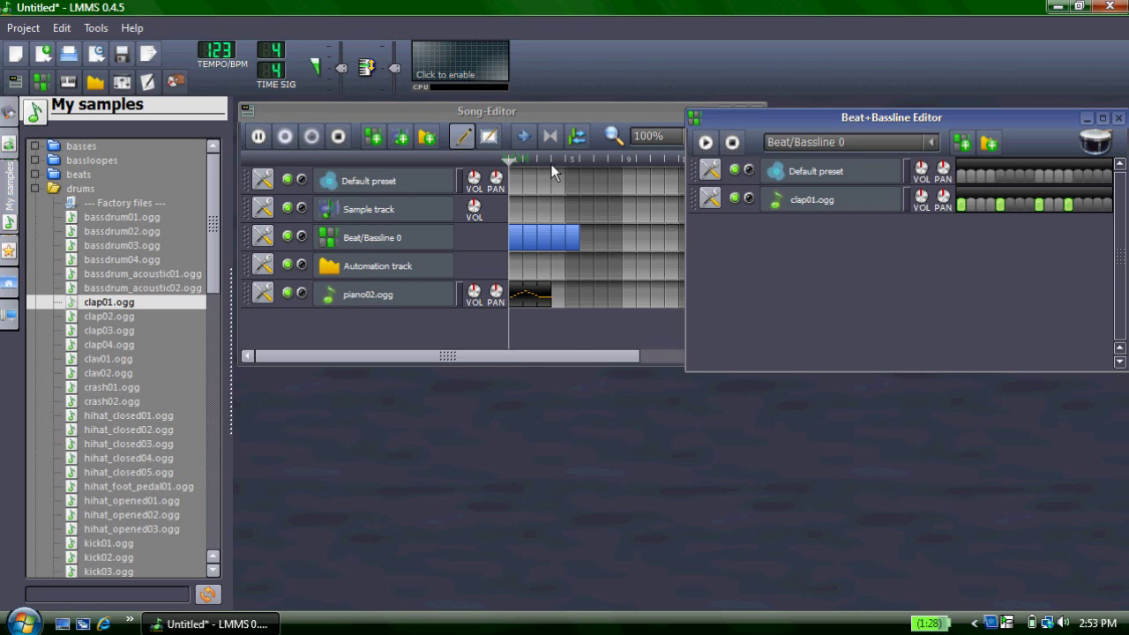
{"action": "left_click", "coordinate": [259, 137]}
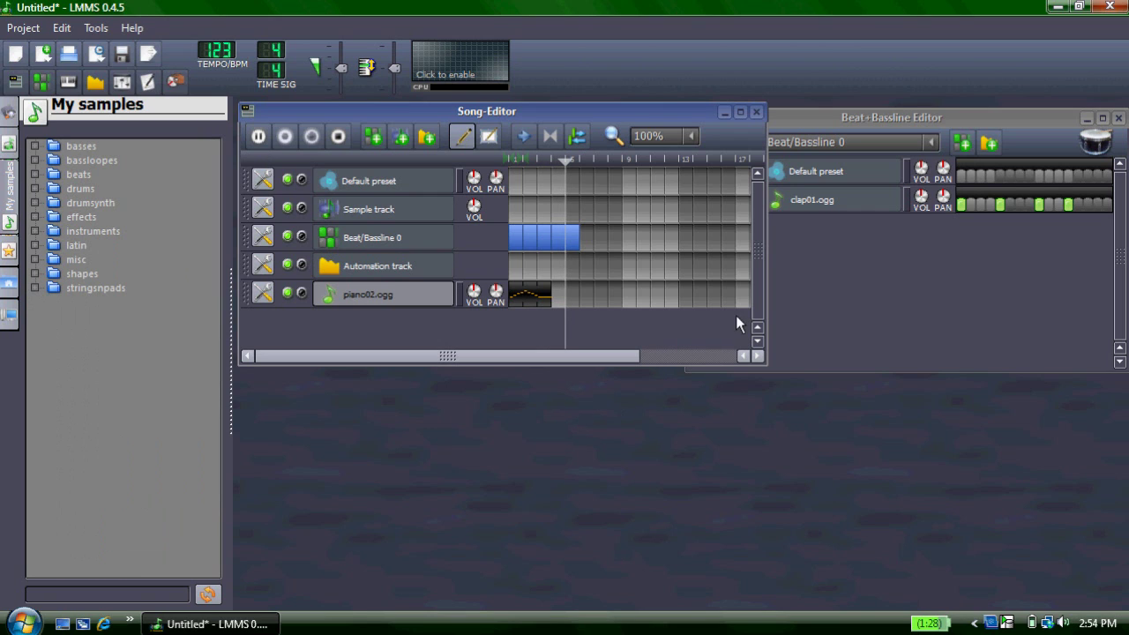
Step: Remove the clap01.ogg track and add briff01.ogg from the bassloopes folder to the beat pattern
{"action": "left_click", "coordinate": [815, 123]}
{"action": "left_click", "coordinate": [708, 195]}
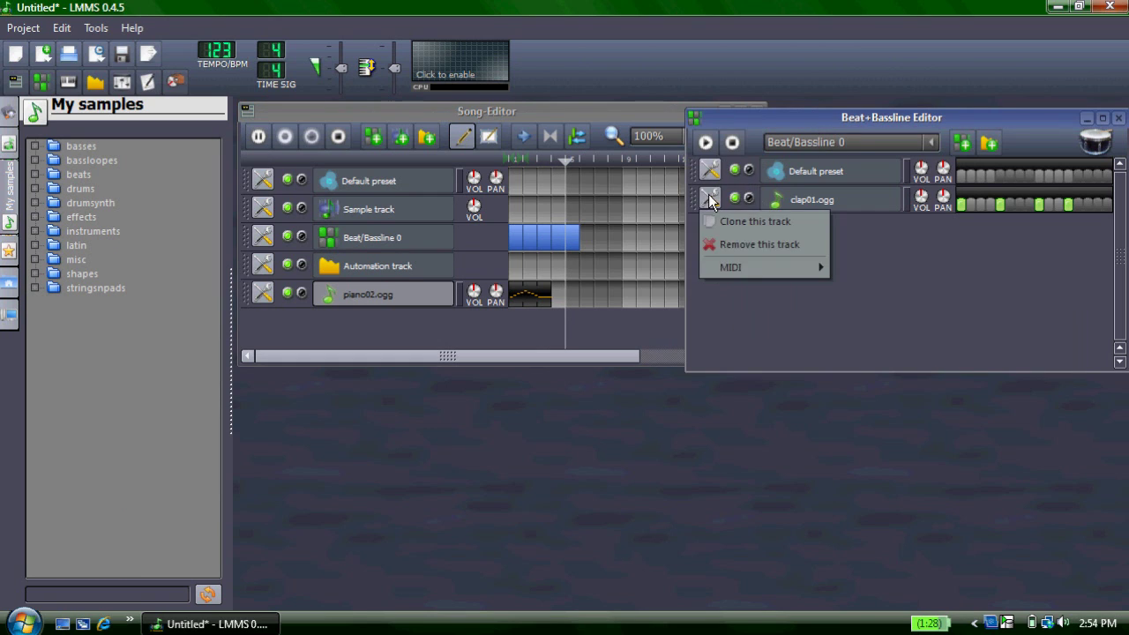
{"action": "left_click", "coordinate": [757, 244]}
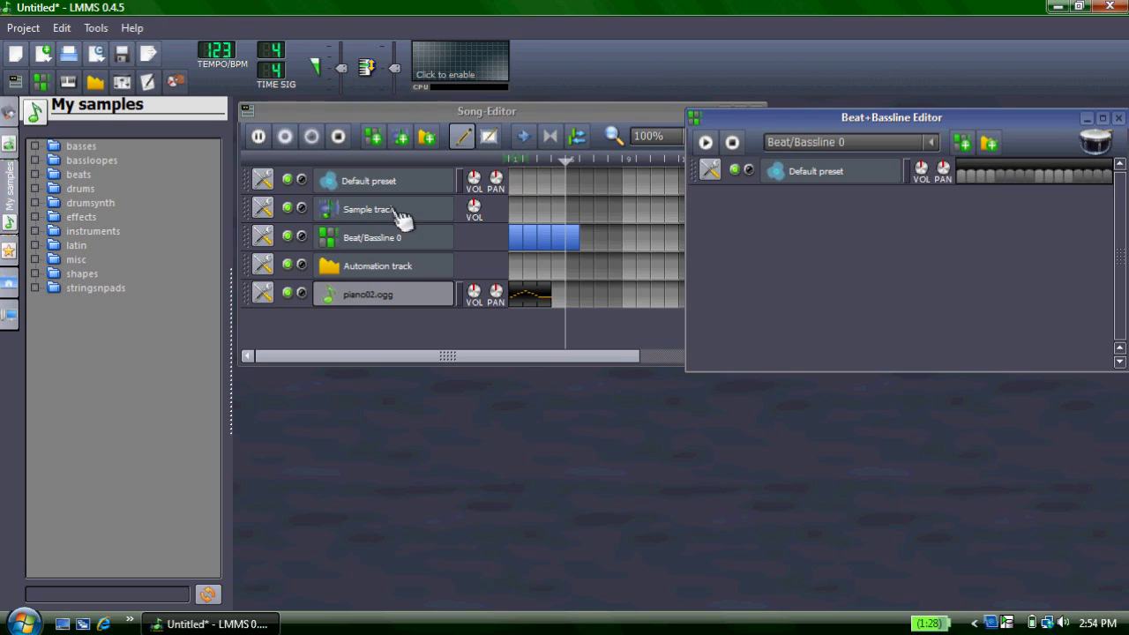
{"action": "left_click", "coordinate": [36, 160]}
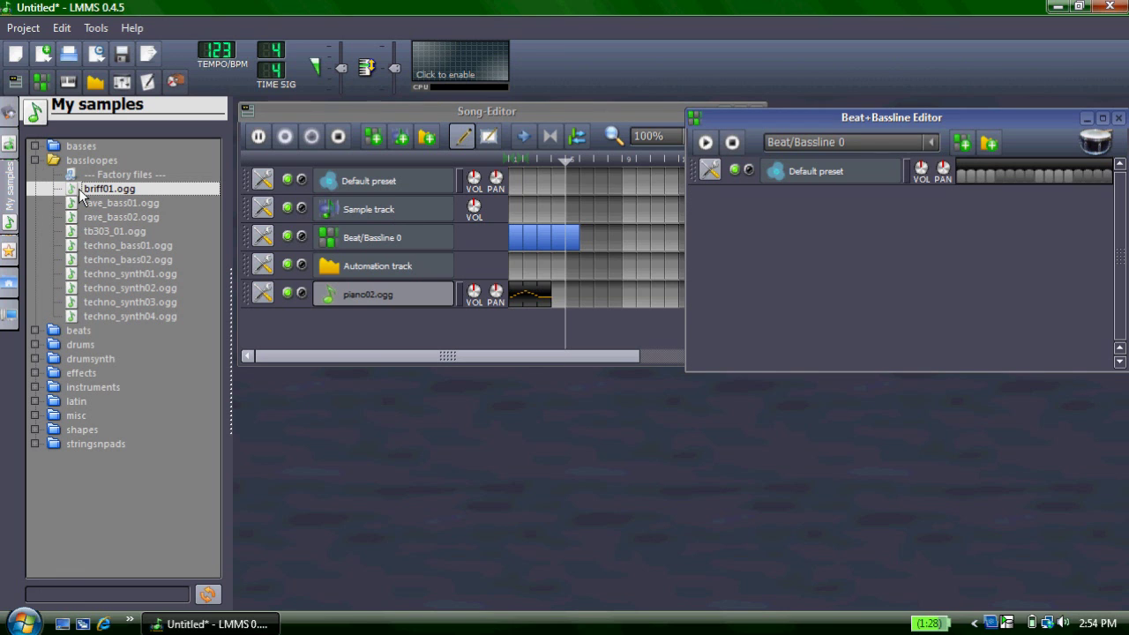
{"action": "left_click_drag", "start_coordinate": [78, 189], "coordinate": [762, 239]}
Step: Switch on briff01.ogg's first step and preview the pattern from the start
{"action": "left_click", "coordinate": [960, 204]}
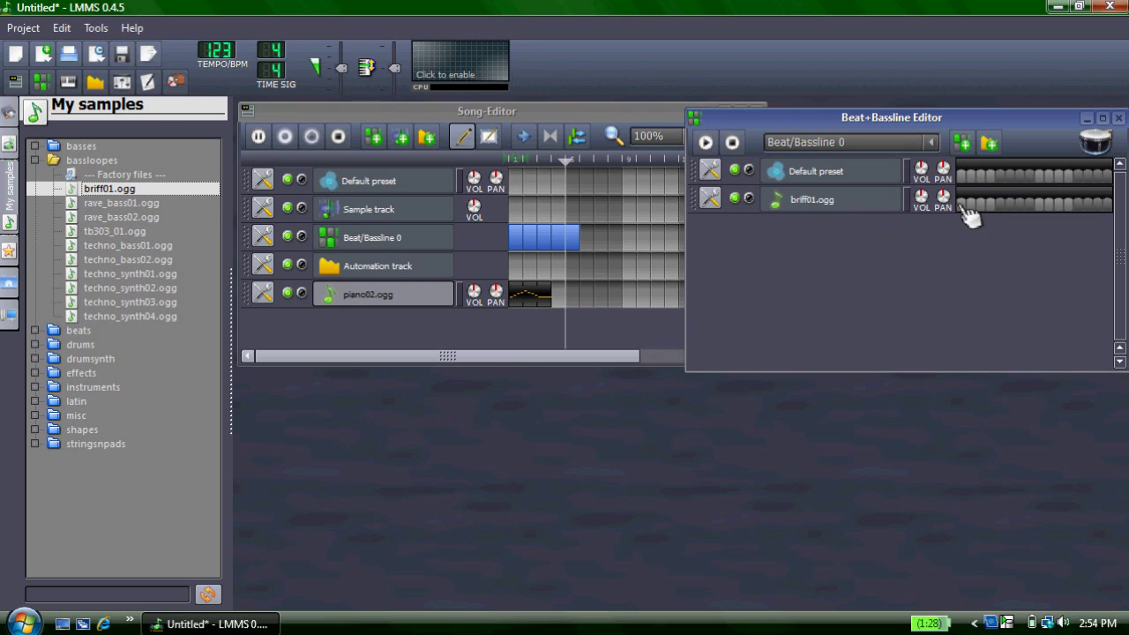
{"action": "left_click", "coordinate": [706, 143]}
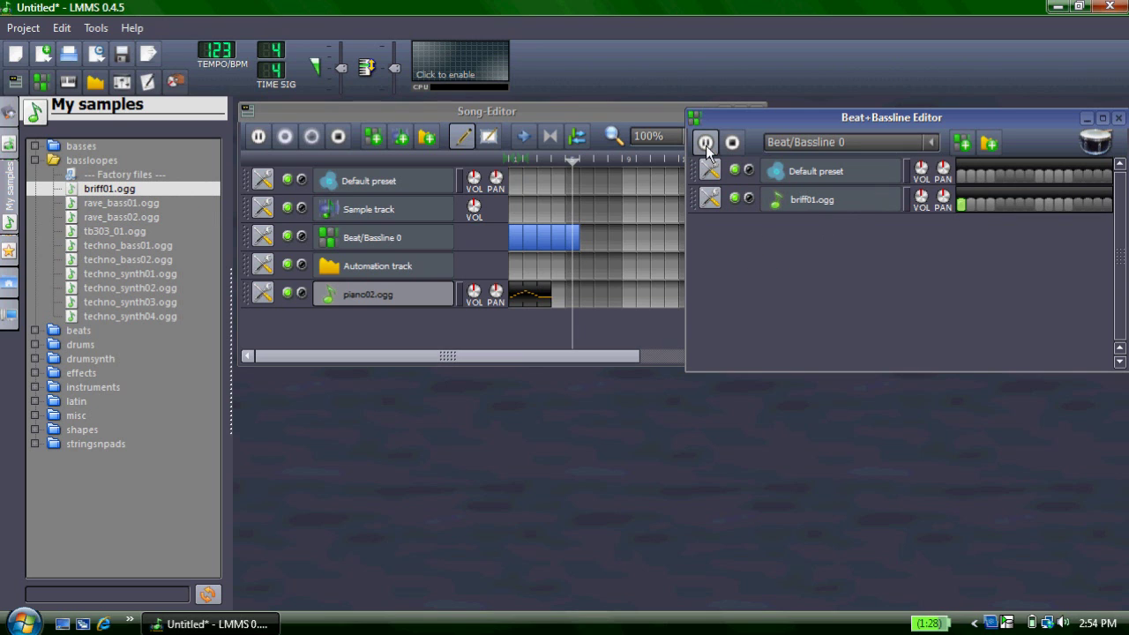
{"action": "left_click", "coordinate": [530, 158]}
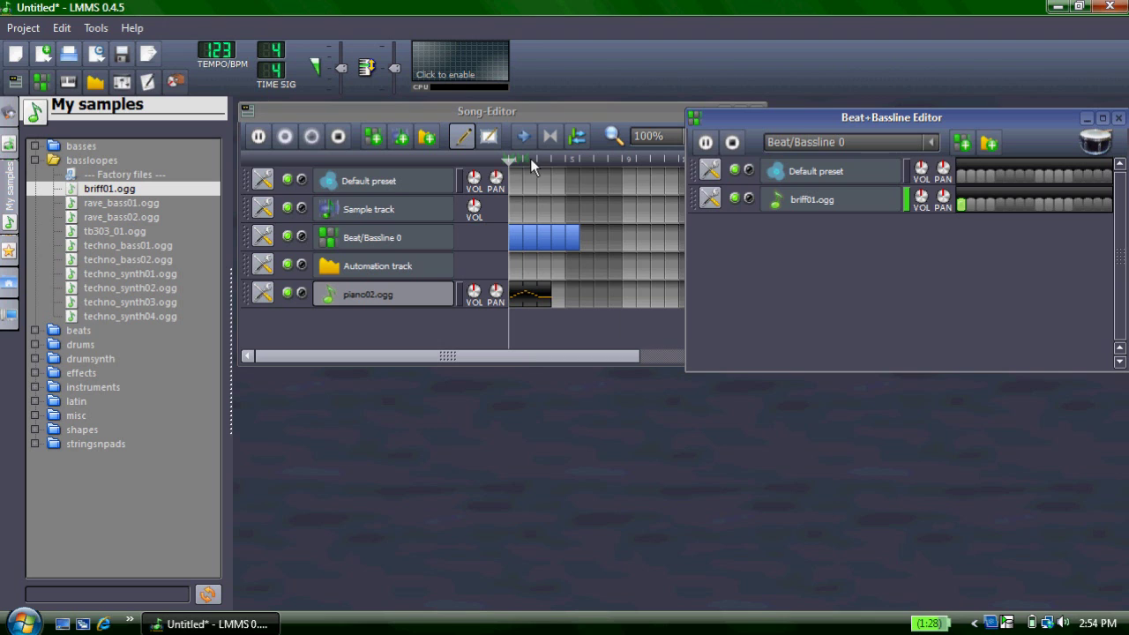
{"action": "left_click", "coordinate": [708, 144]}
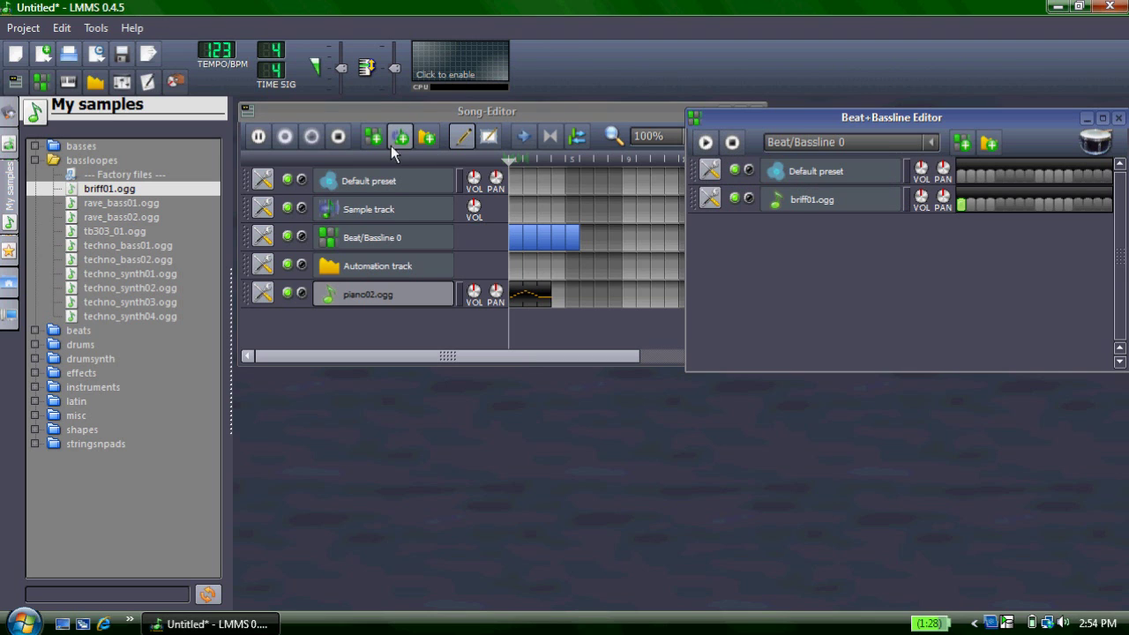
Step: Play the whole song from the beginning
{"action": "left_click", "coordinate": [258, 138]}
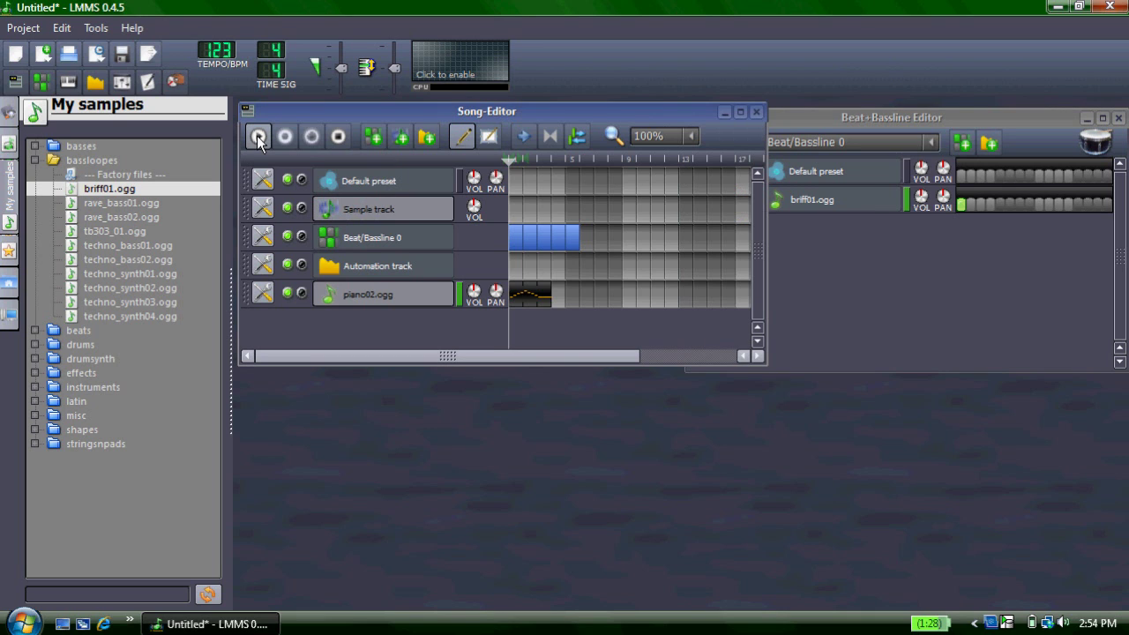